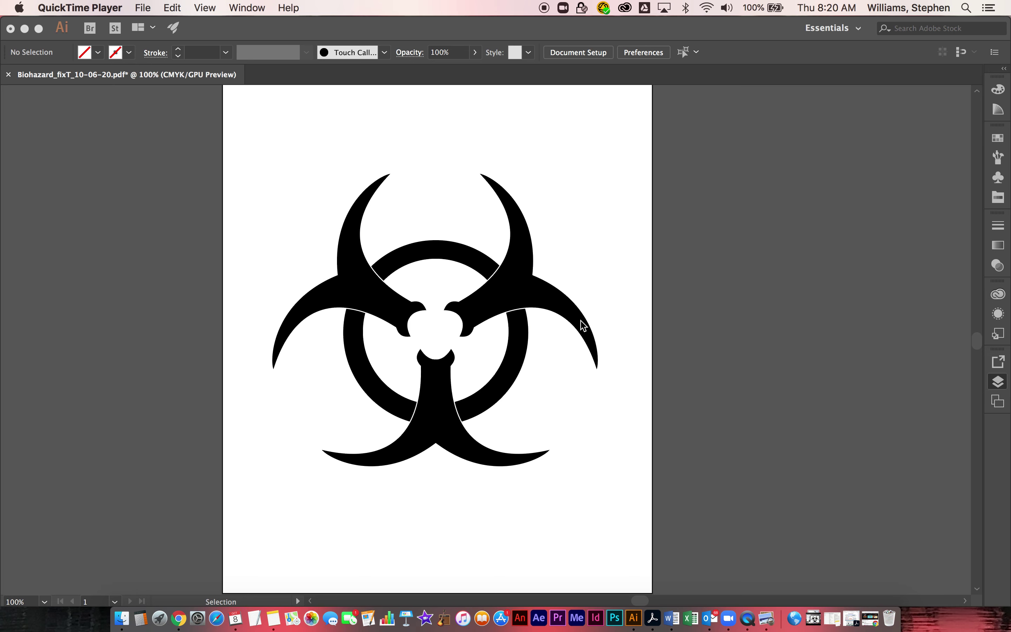
- Switch from QuickTime Player to the biohazard symbol file in Illustrator CC
{"action": "left_click", "coordinate": [377, 268]}
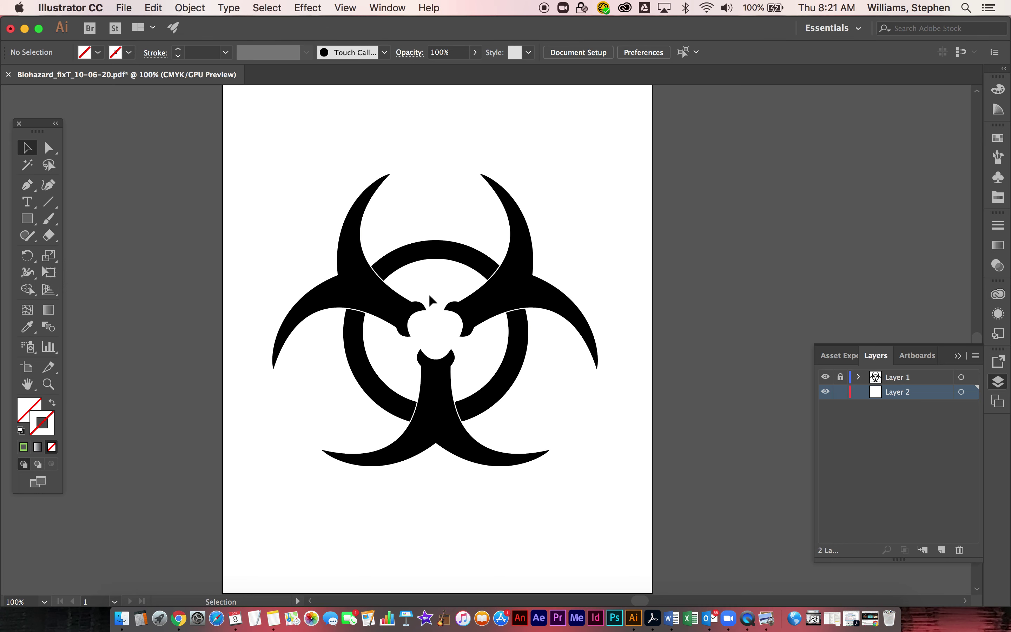
- Move the Tools panel beside the canvas, collapse Layers, and zoom out to 66.67%
{"action": "left_click_drag", "start_coordinate": [43, 125], "coordinate": [154, 139]}
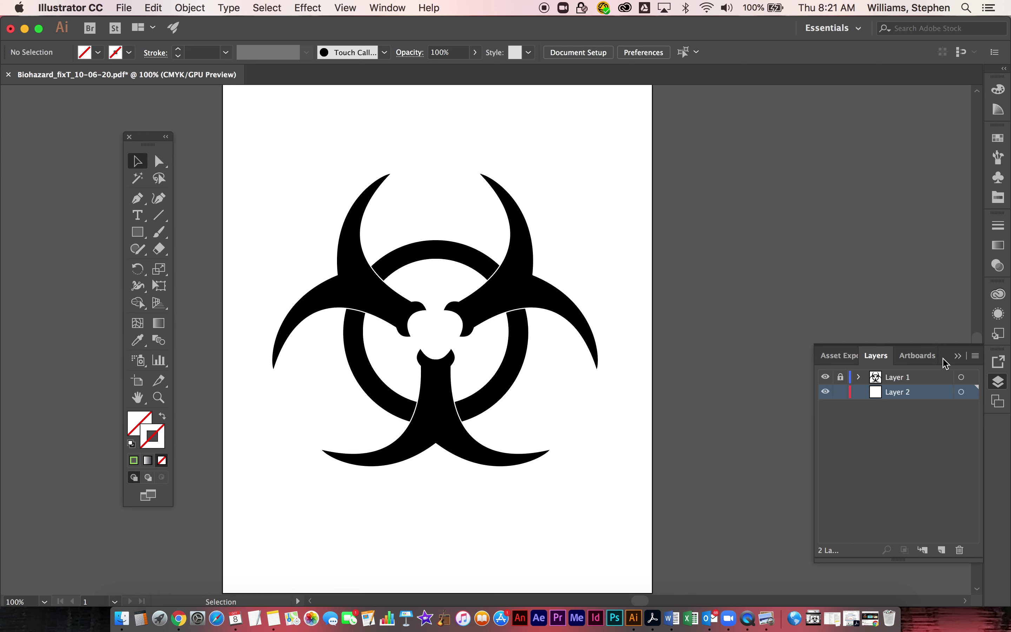
{"action": "left_click", "coordinate": [958, 355]}
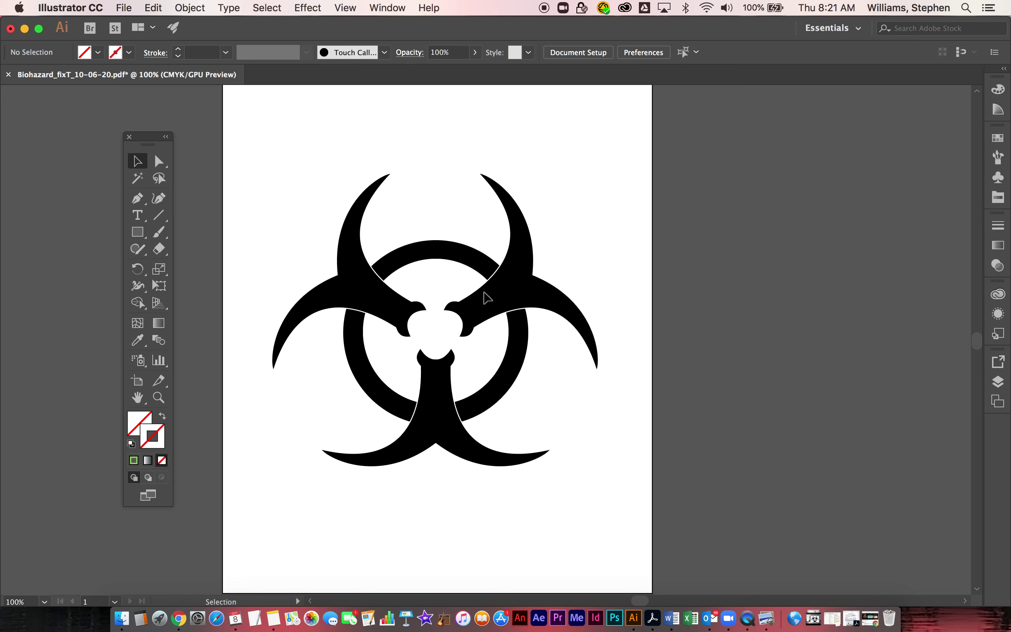
{"action": "scroll", "coordinate": [486, 297], "scroll_direction": "down", "scroll_amount": 1}
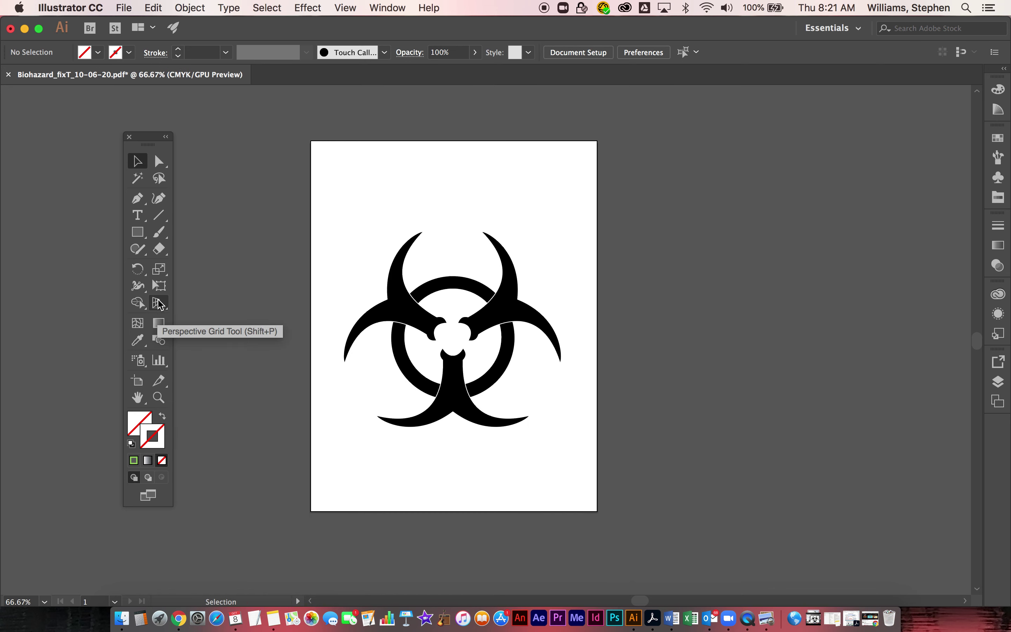
{"action": "left_click", "coordinate": [139, 233]}
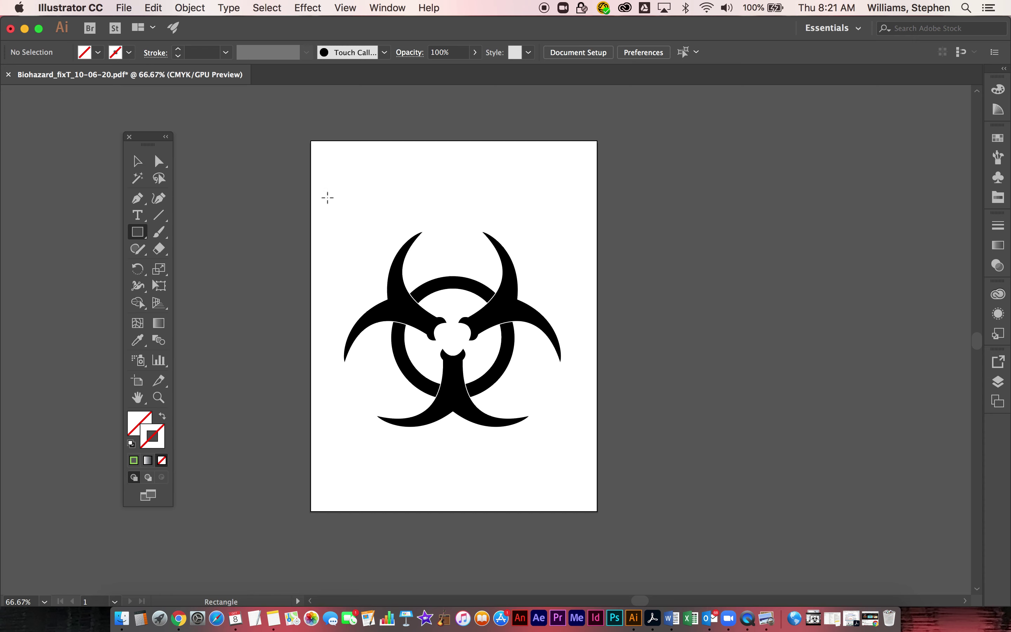
- Draw a rectangle over the whole artboard and fill it lime green CCFF33
{"action": "left_click", "coordinate": [139, 233]}
{"action": "left_click", "coordinate": [186, 232]}
{"action": "left_click_drag", "start_coordinate": [298, 129], "coordinate": [609, 527]}
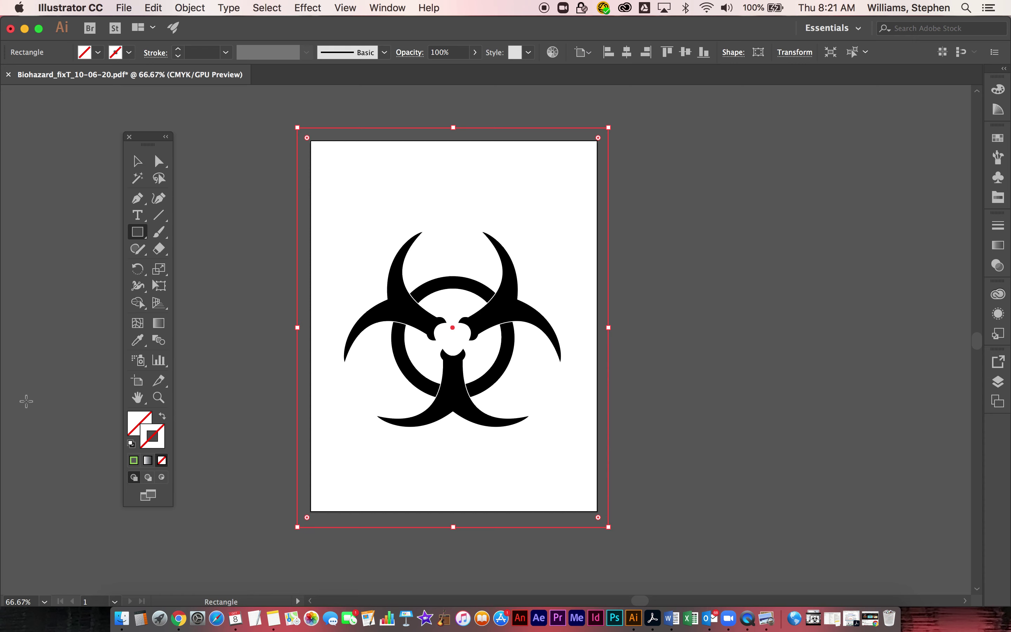
{"action": "left_click", "coordinate": [139, 421]}
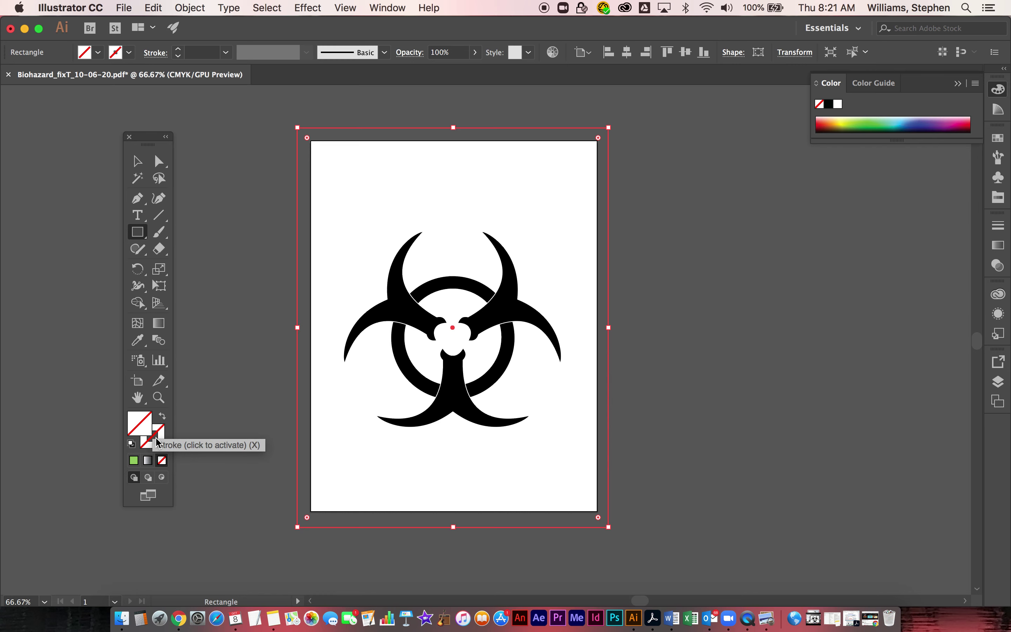
{"action": "double_click", "coordinate": [139, 422]}
{"action": "left_click", "coordinate": [522, 356]}
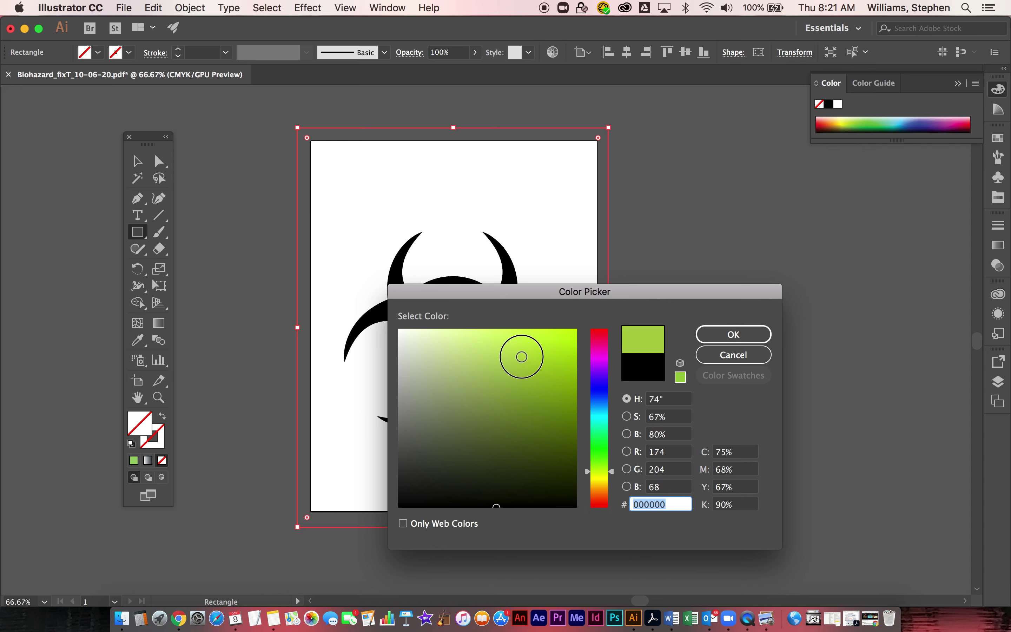
{"action": "type", "text": "CCFF33"}
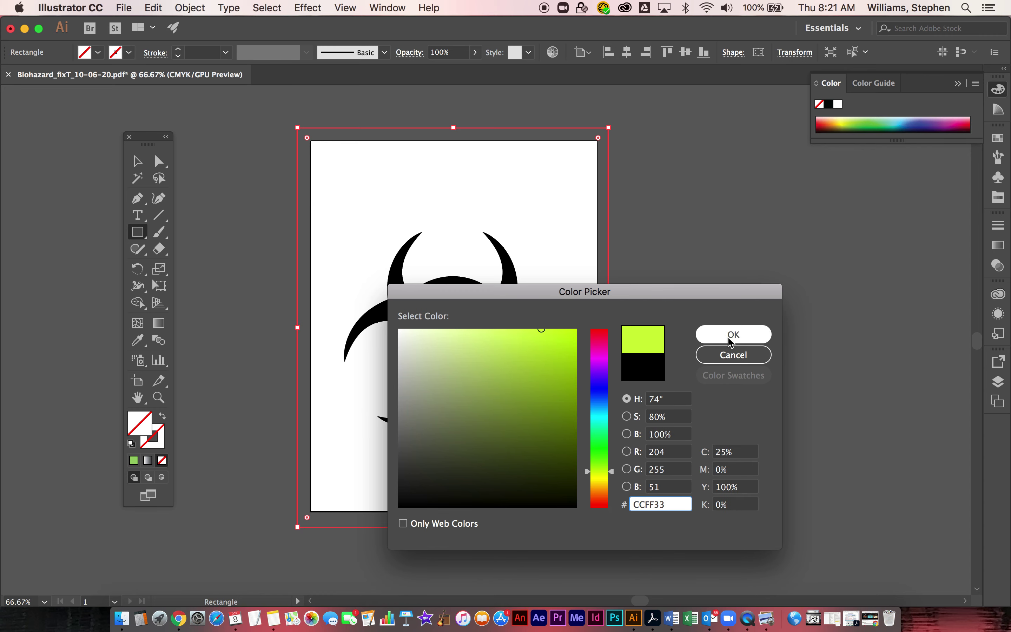
{"action": "left_click", "coordinate": [731, 340]}
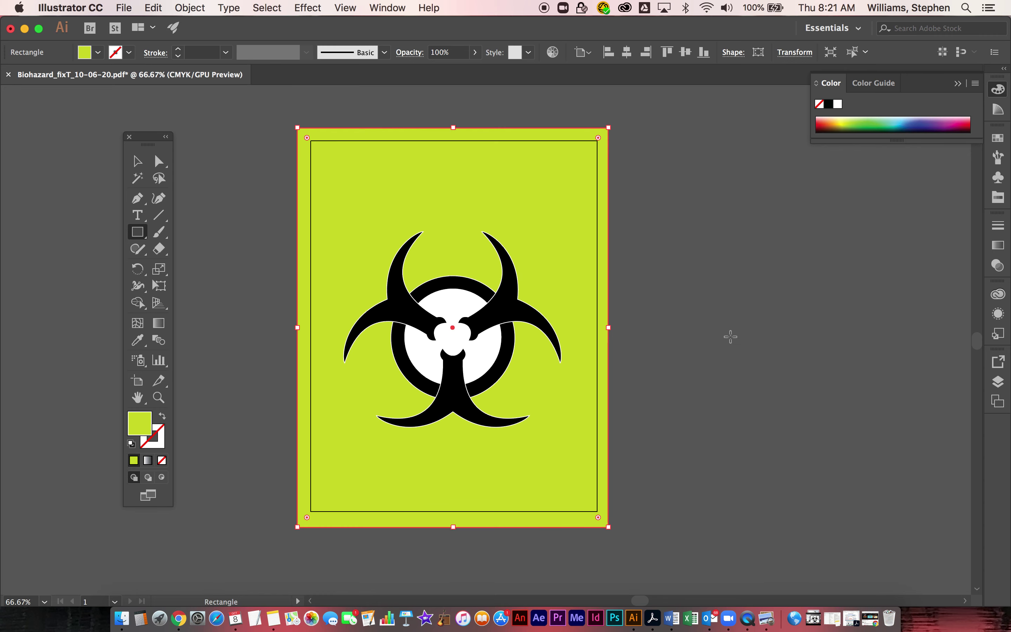
{"action": "left_click", "coordinate": [158, 444]}
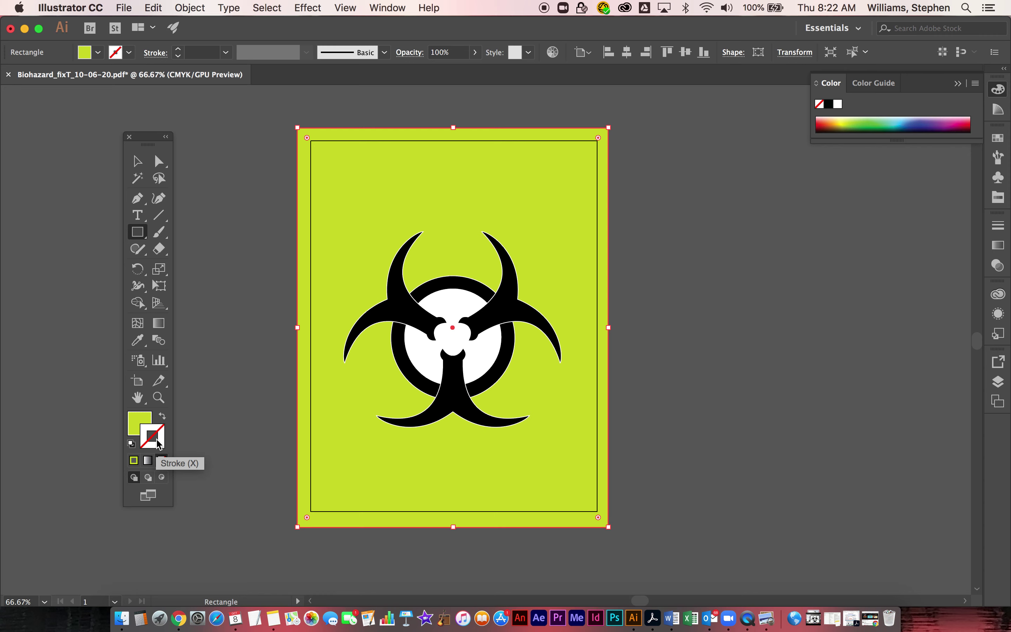
- Set the background rectangle's stroke colour to magenta
{"action": "double_click", "coordinate": [159, 444]}
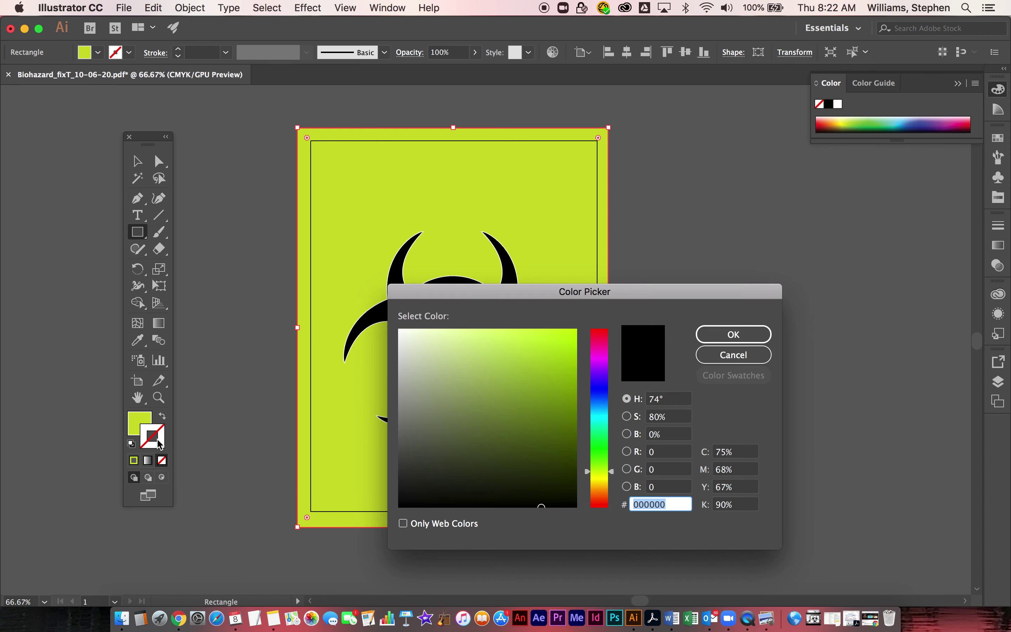
{"action": "left_click", "coordinate": [600, 355]}
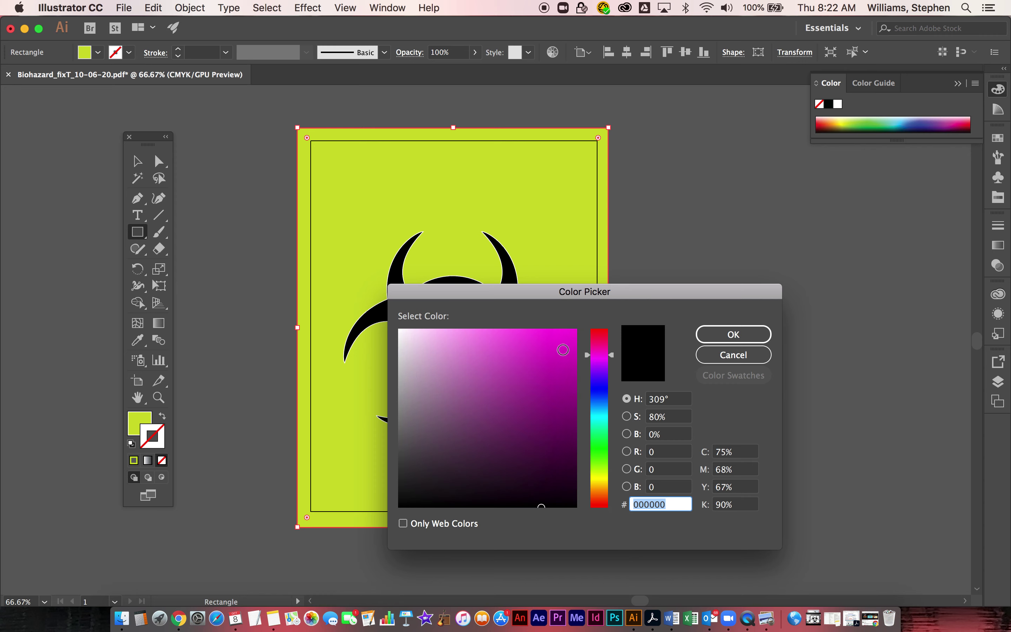
{"action": "left_click_drag", "start_coordinate": [543, 350], "coordinate": [573, 330]}
{"action": "left_click", "coordinate": [748, 336]}
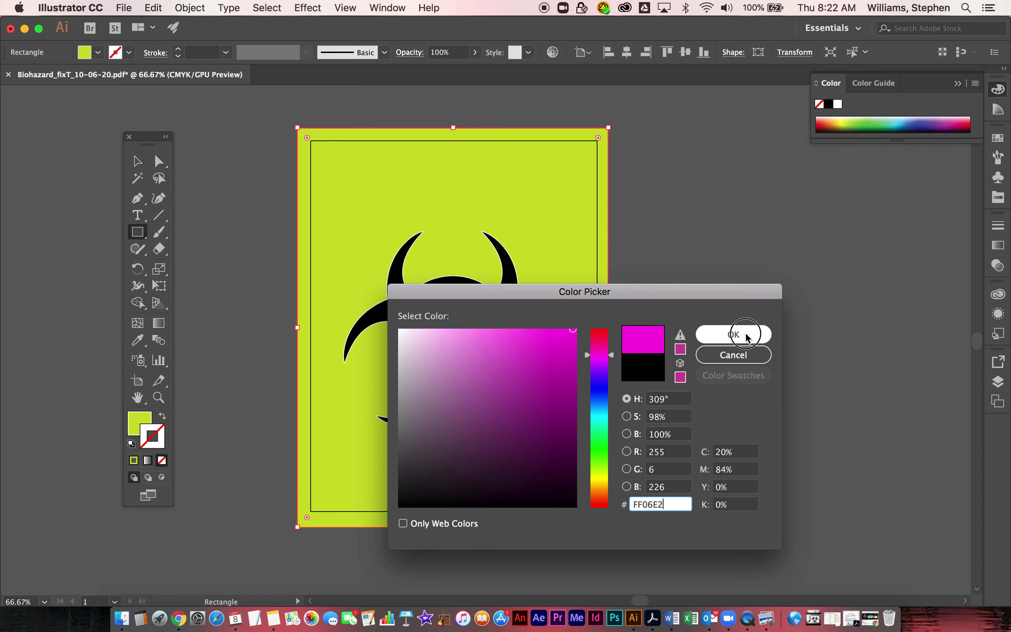
- Set the rectangle's stroke weight to 100 pt
{"action": "left_click", "coordinate": [998, 225]}
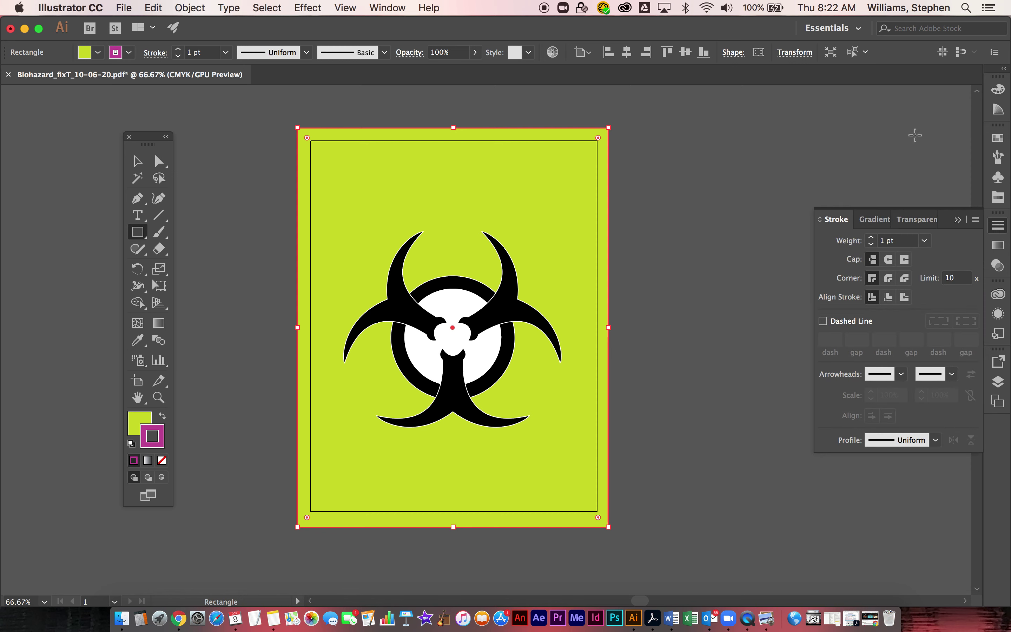
{"action": "left_click", "coordinate": [924, 242]}
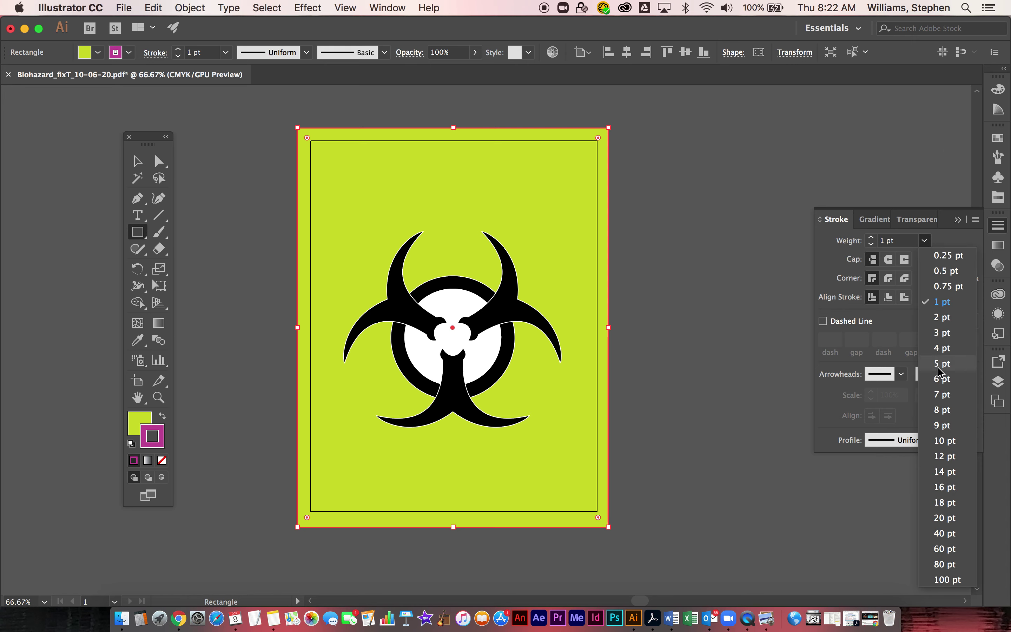
{"action": "left_click", "coordinate": [950, 518]}
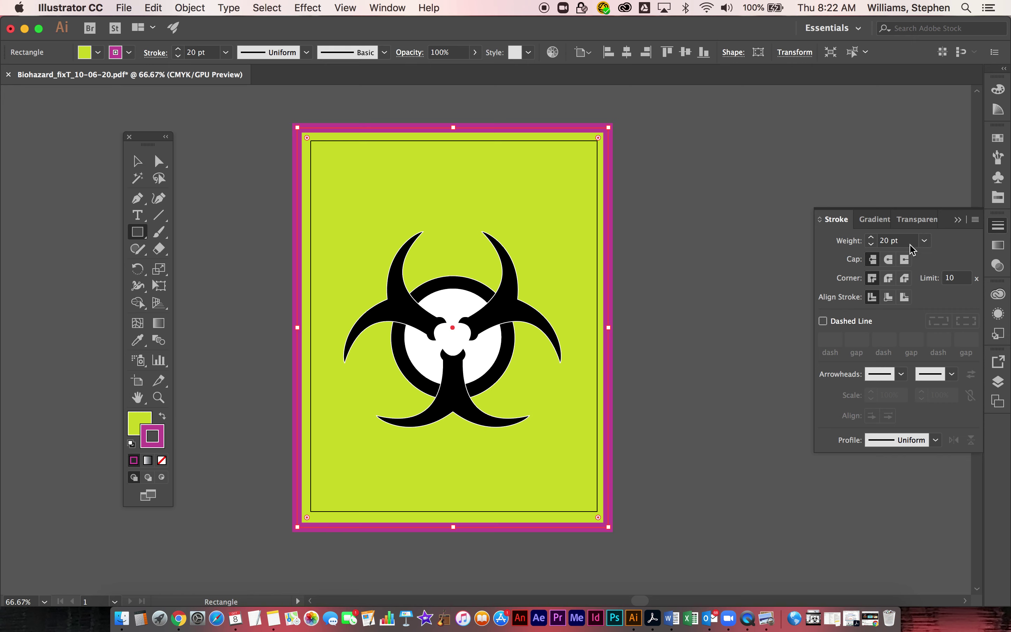
{"action": "left_click", "coordinate": [923, 241]}
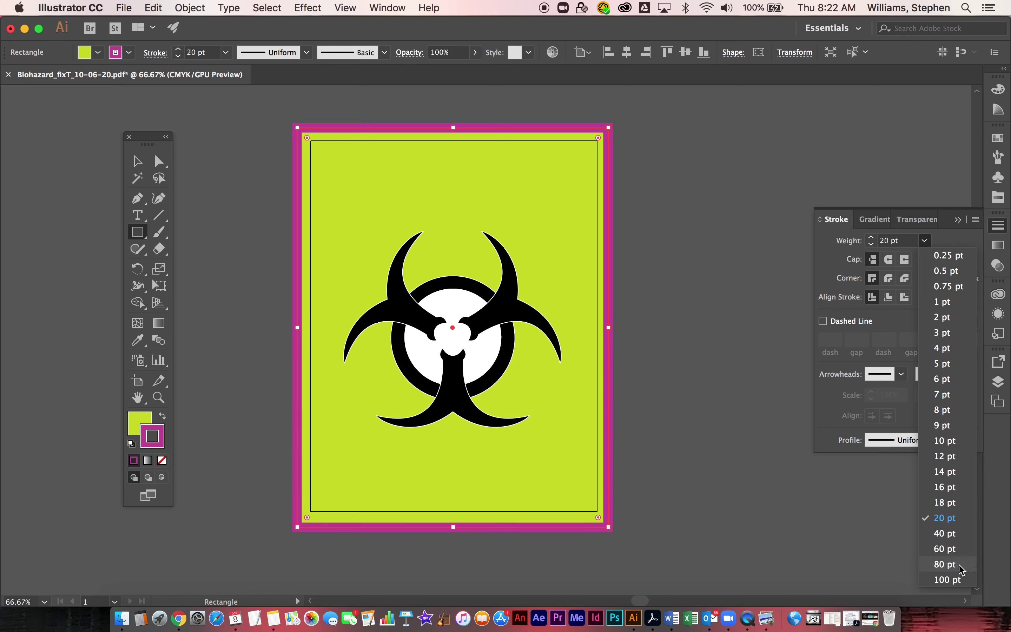
{"action": "left_click", "coordinate": [948, 578]}
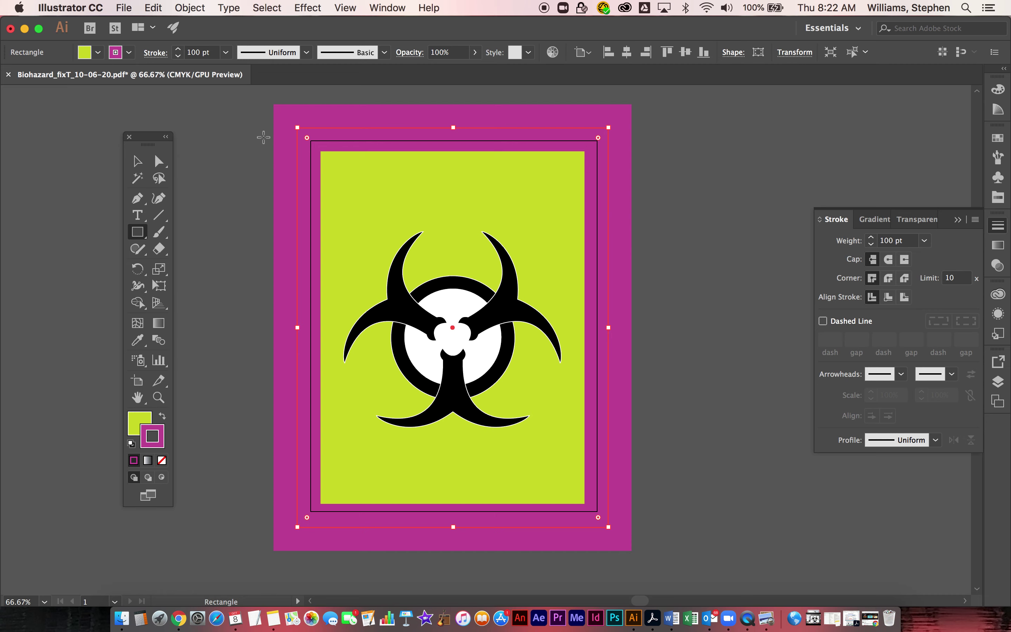
- In Outline view at 150%, nudge the background rectangle's top-left corner slightly
{"action": "key", "text": "super+equal"}
{"action": "key", "text": "super+equal"}
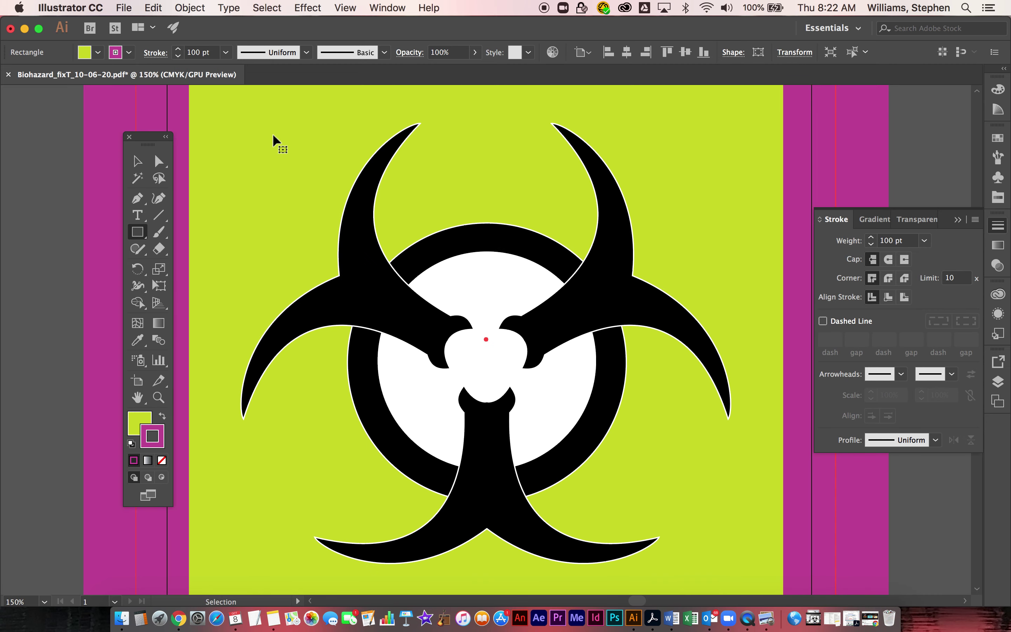
{"action": "scroll", "coordinate": [318, 223], "scroll_direction": "up", "scroll_amount": 10}
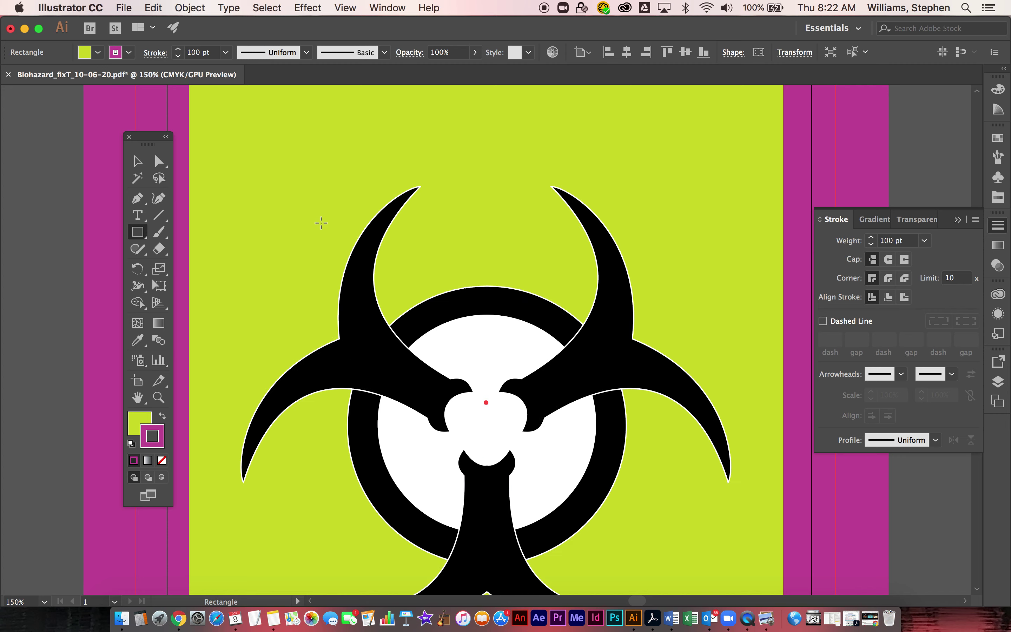
{"action": "scroll", "coordinate": [324, 221], "scroll_direction": "up", "scroll_amount": 4}
{"action": "left_click_drag", "start_coordinate": [293, 248], "coordinate": [543, 175]}
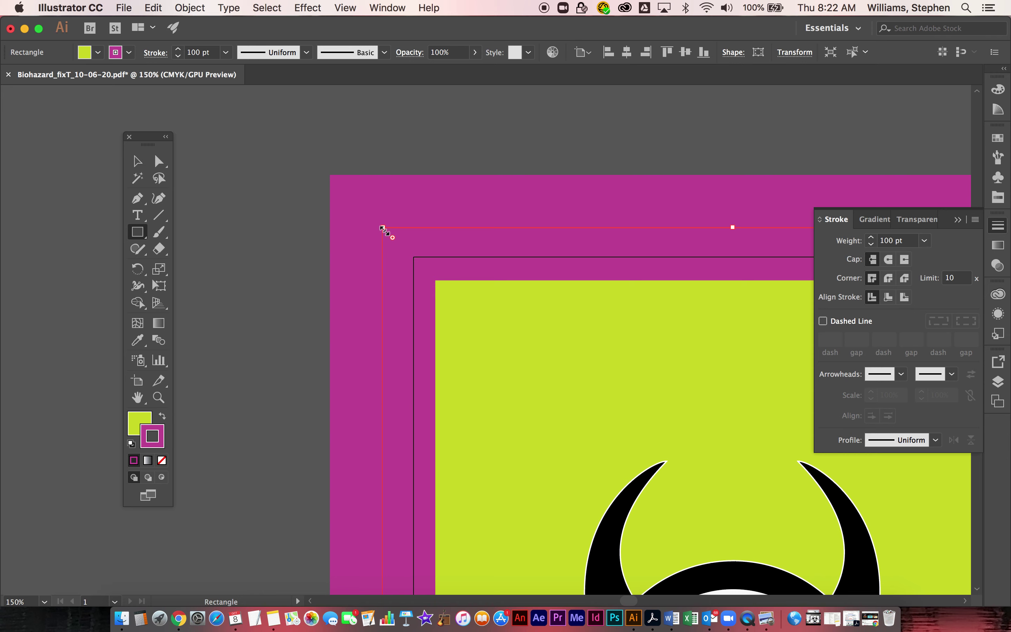
{"action": "key", "text": "super+y"}
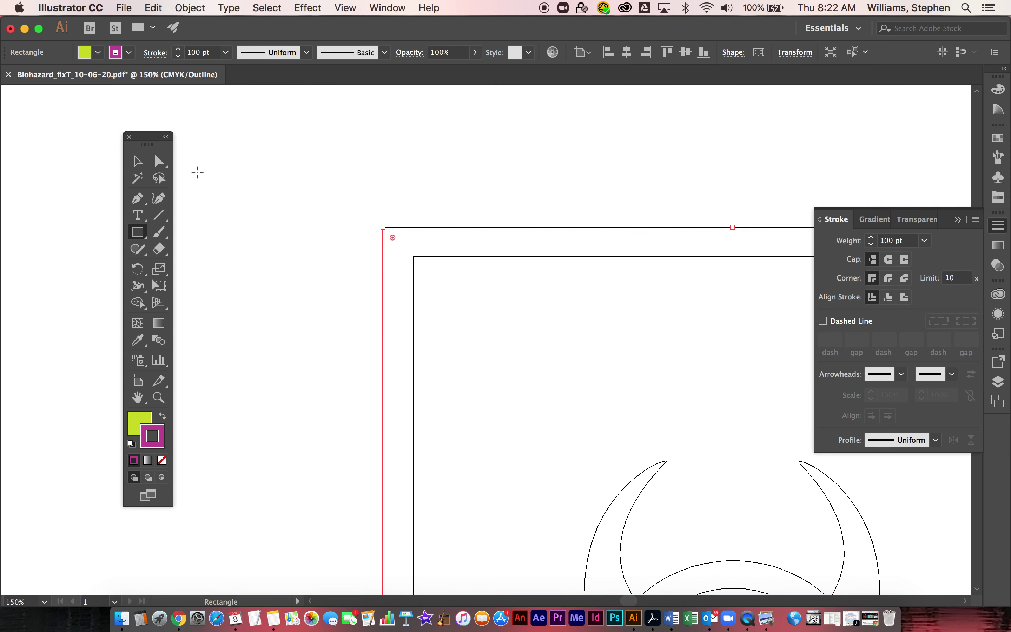
{"action": "left_click", "coordinate": [138, 162]}
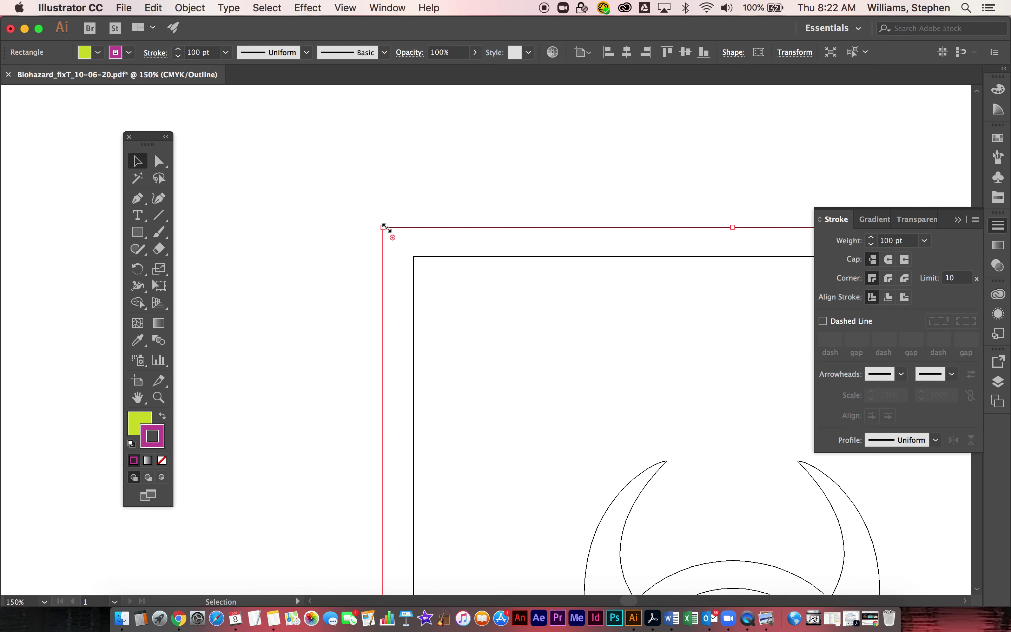
{"action": "mouse_move", "coordinate": [384, 227]}
{"action": "left_mouse_down"}
{"action": "mouse_move", "coordinate": [378, 212]}
{"action": "mouse_move", "coordinate": [387, 226]}
{"action": "left_mouse_up"}
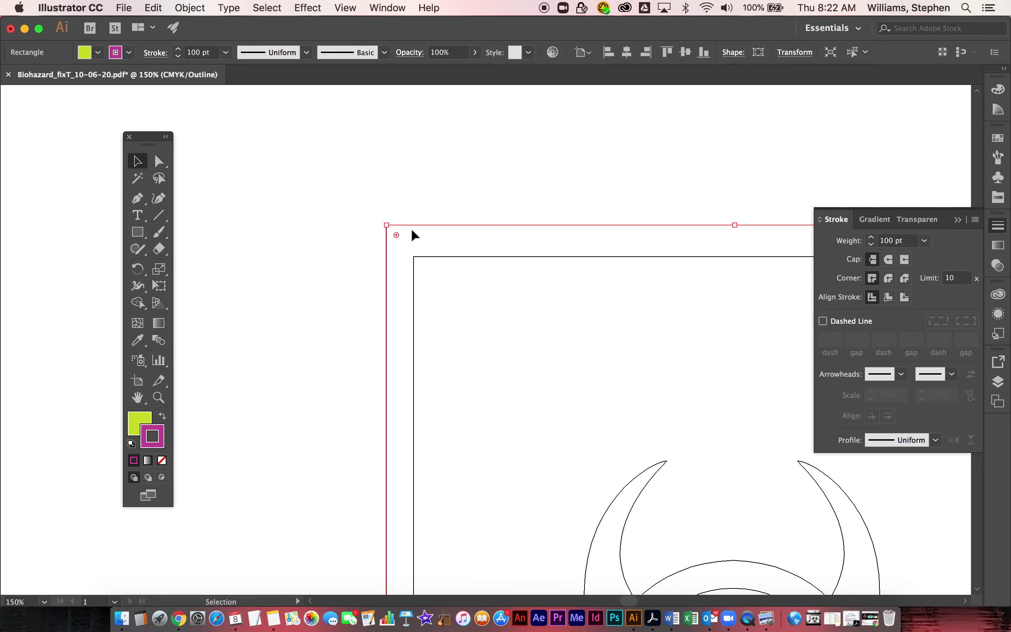
{"action": "key", "text": "super+y"}
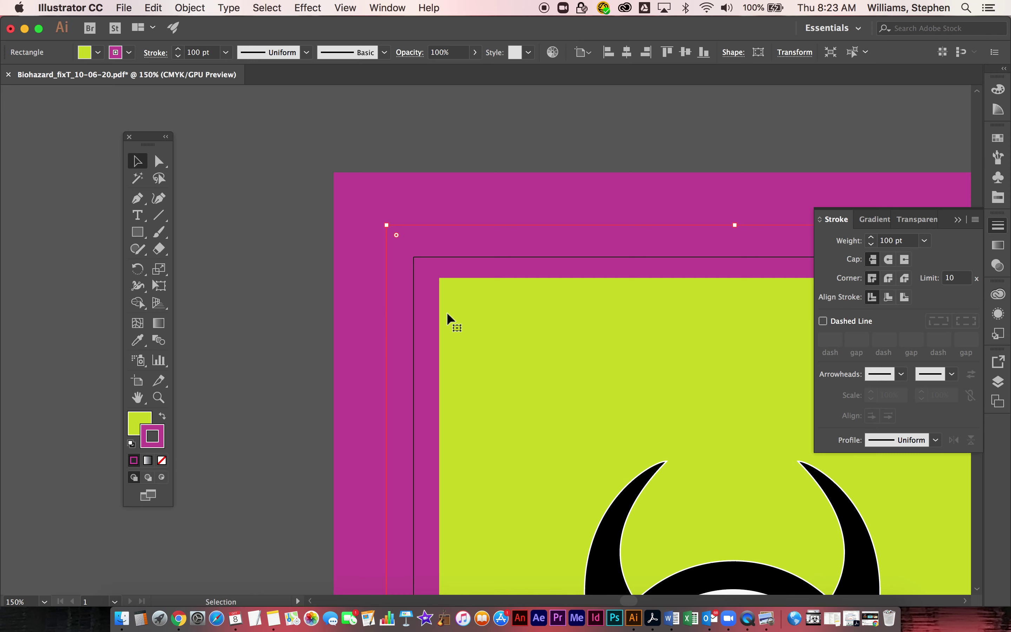
{"action": "key", "text": "super+0"}
- Try the inside, outside and centre Align Stroke options on the magenta border
{"action": "key", "text": "super+minus"}
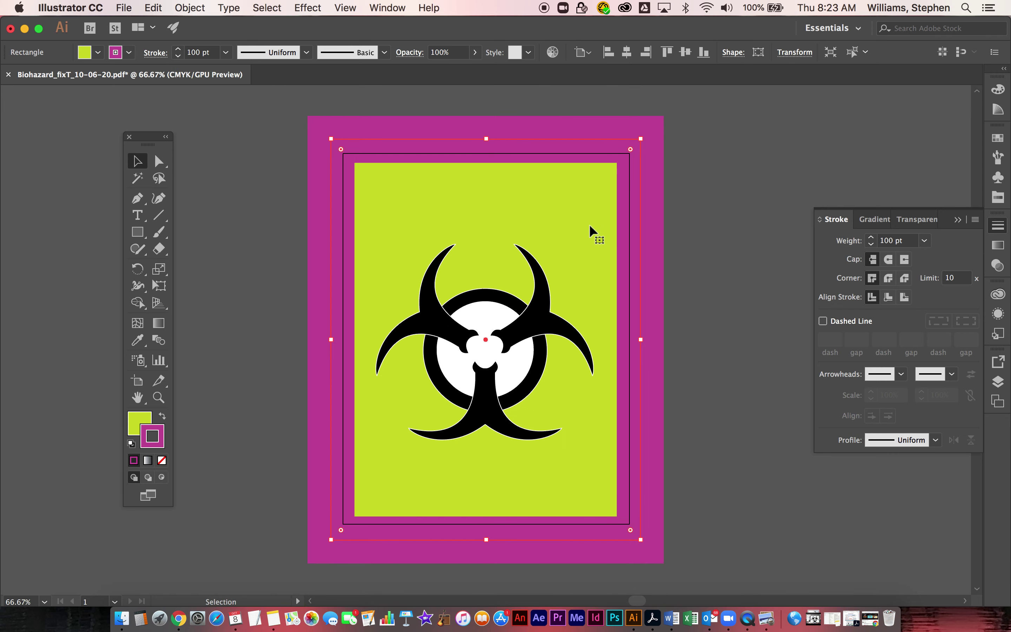
{"action": "left_click", "coordinate": [889, 298]}
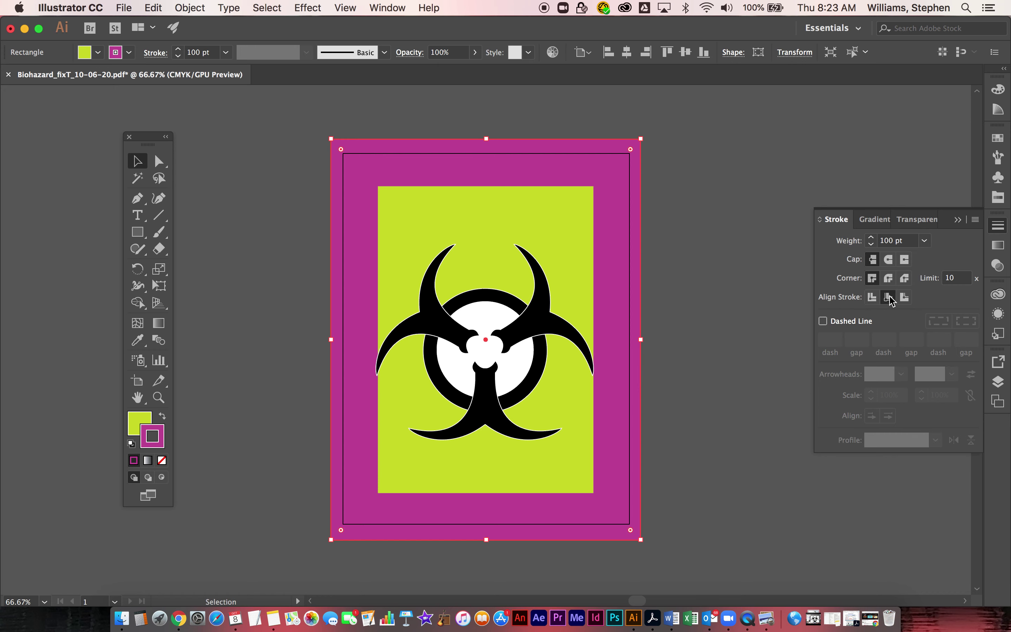
{"action": "left_click", "coordinate": [904, 297]}
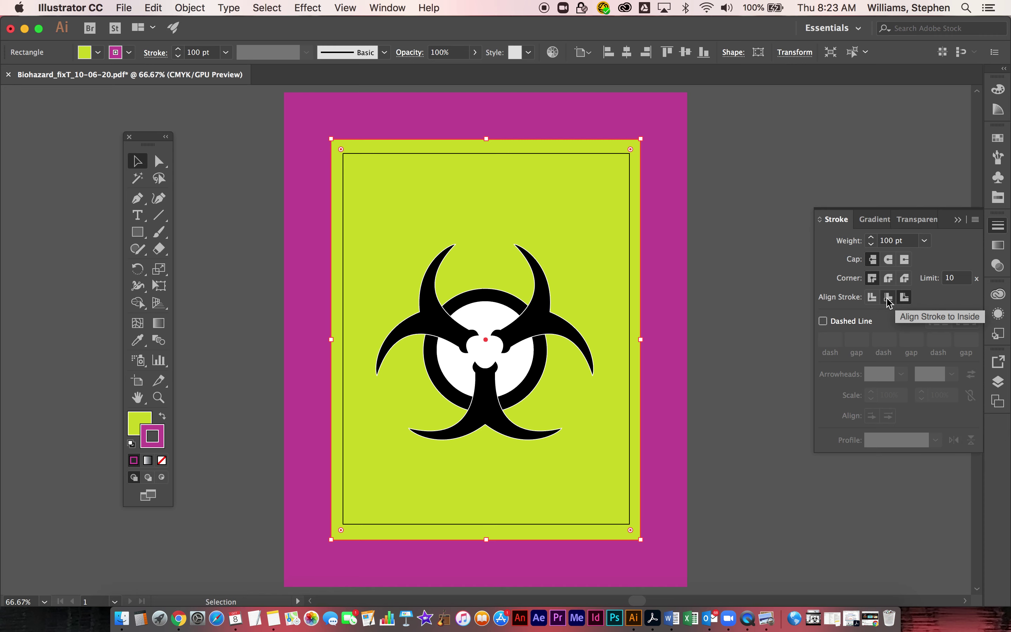
{"action": "left_click", "coordinate": [890, 298]}
{"action": "left_click", "coordinate": [874, 299]}
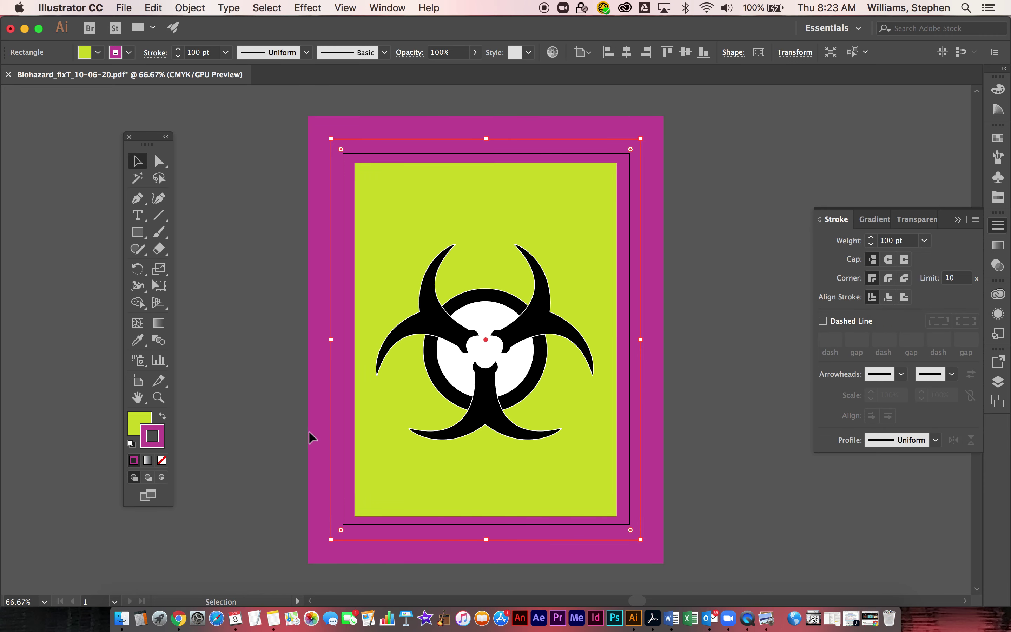
- Set the rectangle's stroke to None and reselect the lime background
{"action": "left_click", "coordinate": [162, 460]}
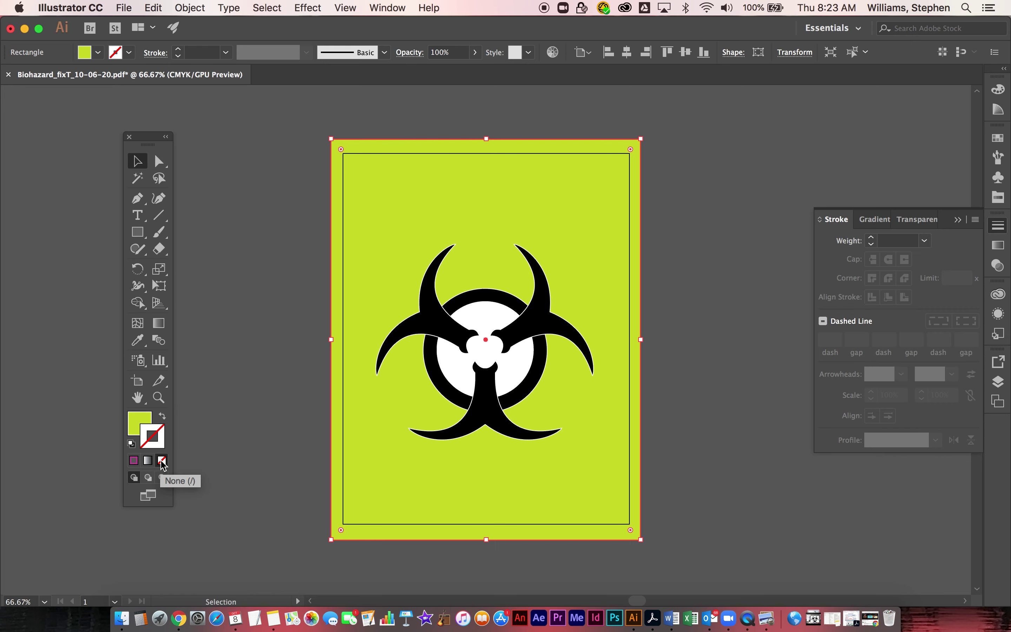
{"action": "left_click", "coordinate": [139, 422]}
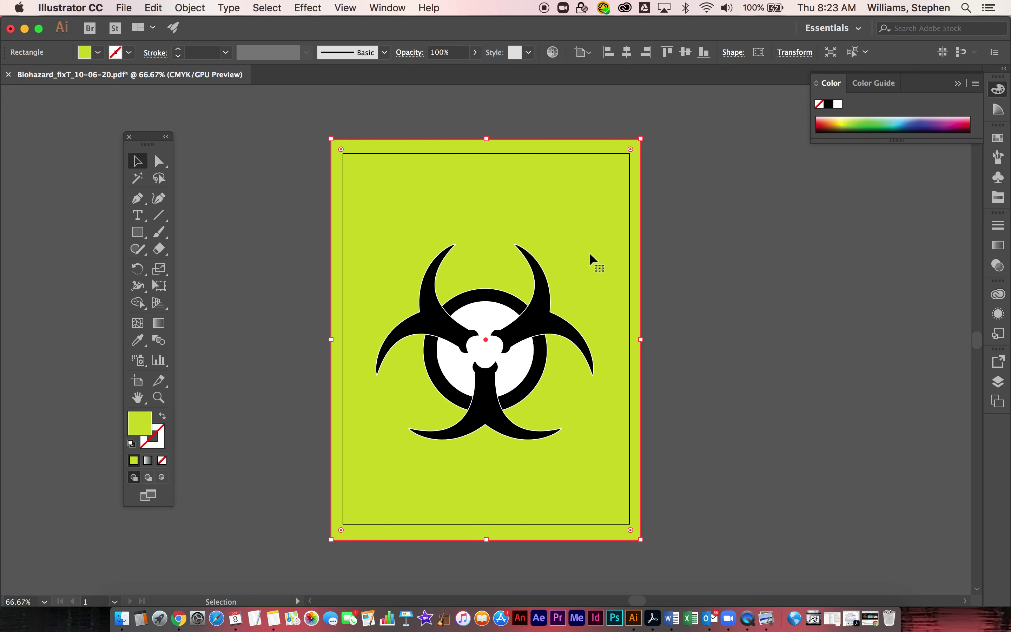
{"action": "key", "text": "super+shift+a"}
{"action": "scroll", "coordinate": [590, 255], "scroll_direction": "up", "scroll_amount": 2}
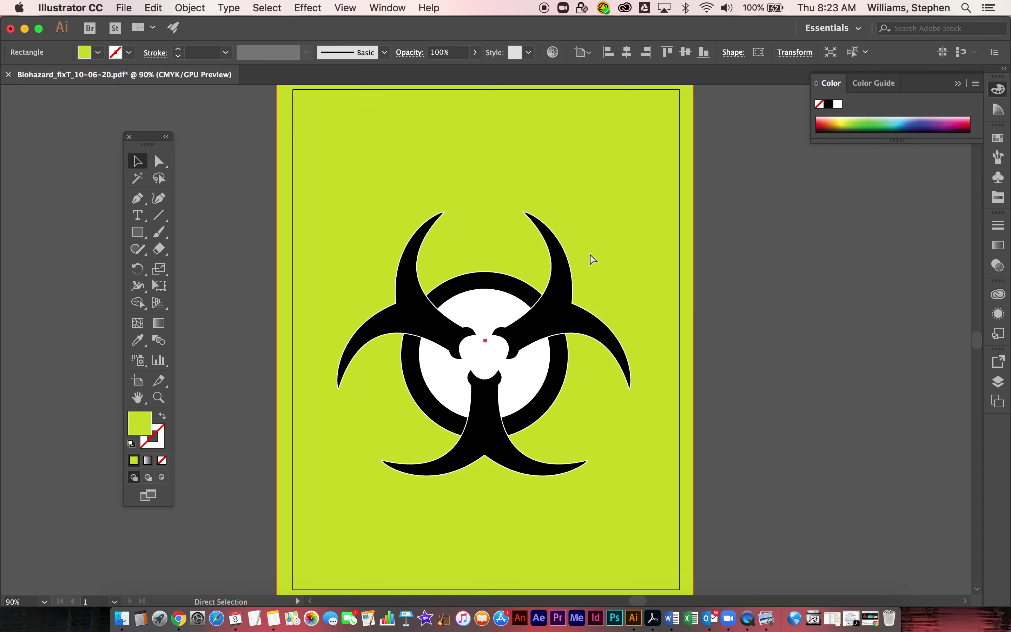
{"action": "scroll", "coordinate": [593, 259], "scroll_direction": "up", "scroll_amount": 1}
{"action": "left_click", "coordinate": [593, 263]}
- Lock Layer 2 with the background, unlock Layer 1 and make it the active layer
{"action": "left_click", "coordinate": [999, 380]}
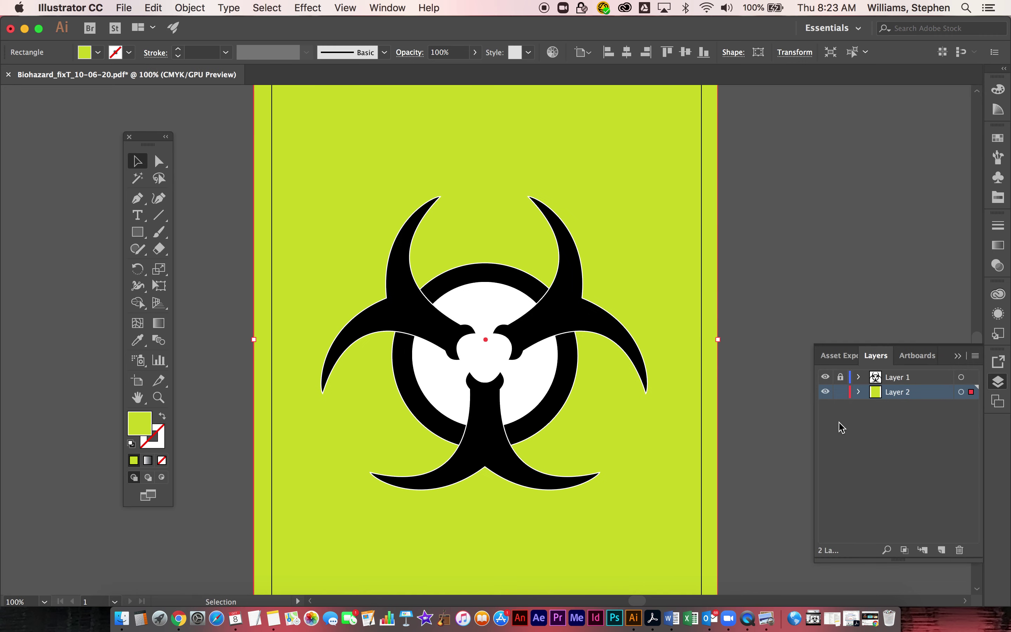
{"action": "left_click", "coordinate": [847, 395]}
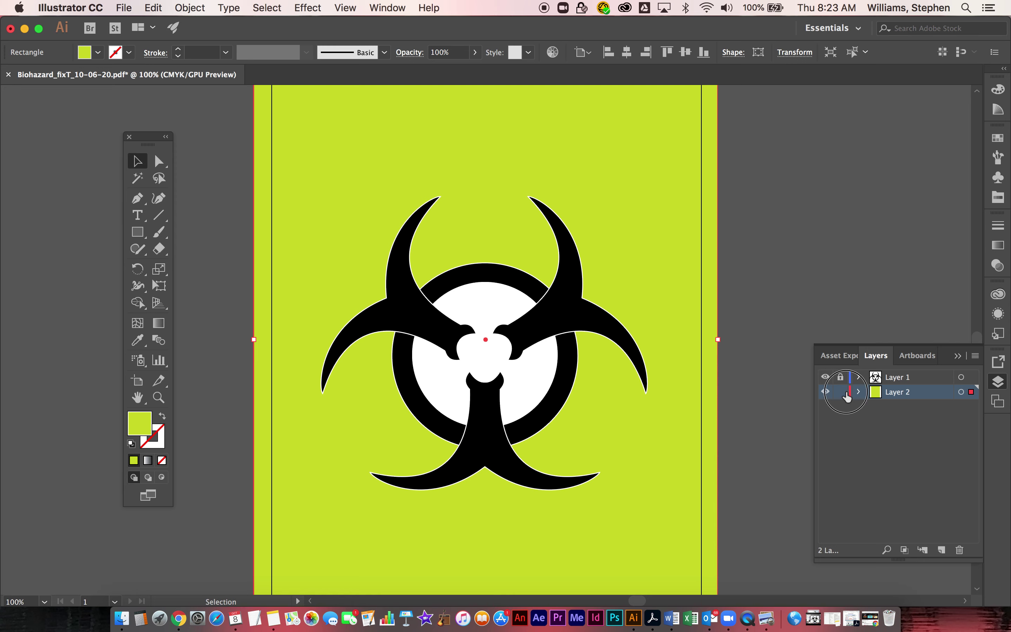
{"action": "left_click", "coordinate": [827, 393]}
{"action": "left_click", "coordinate": [827, 394]}
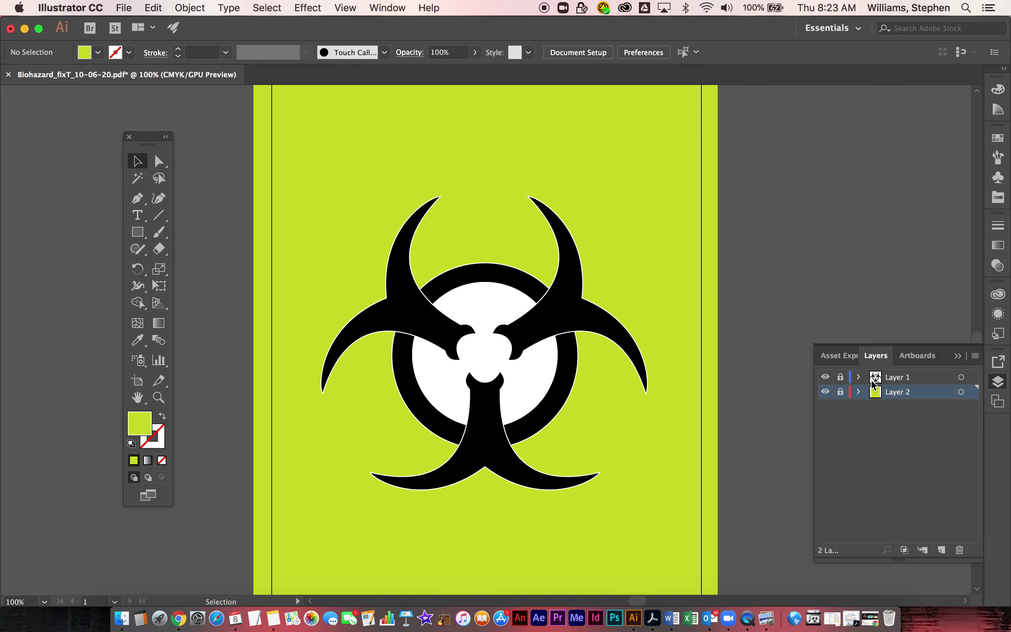
{"action": "left_click", "coordinate": [841, 377]}
{"action": "key", "text": "super+equal"}
{"action": "left_click", "coordinate": [896, 377]}
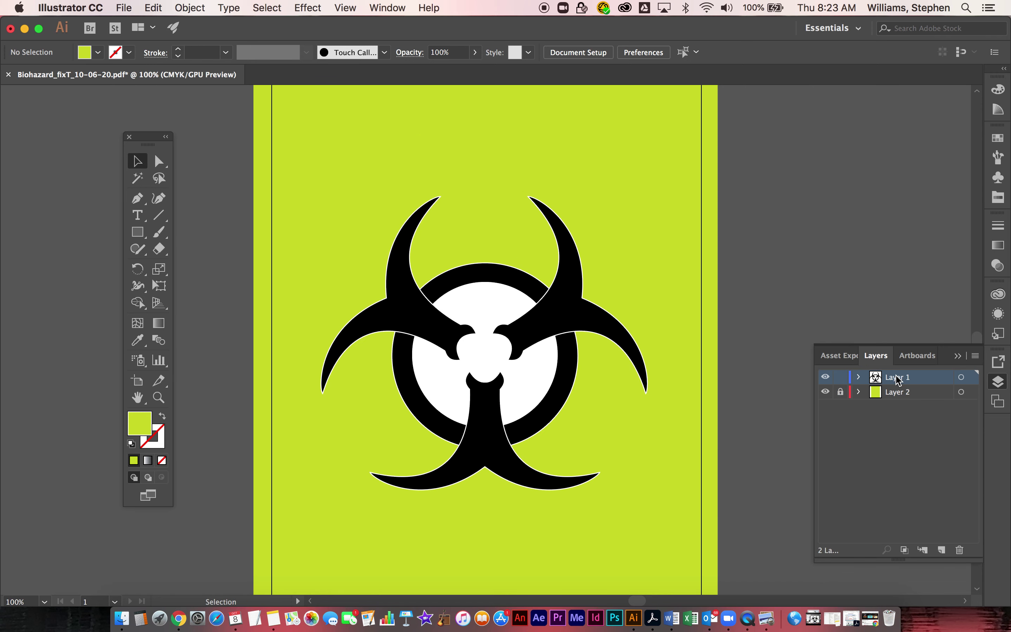
- Enter isolation mode on the biohazard group and select its inner circle
{"action": "left_click", "coordinate": [485, 294]}
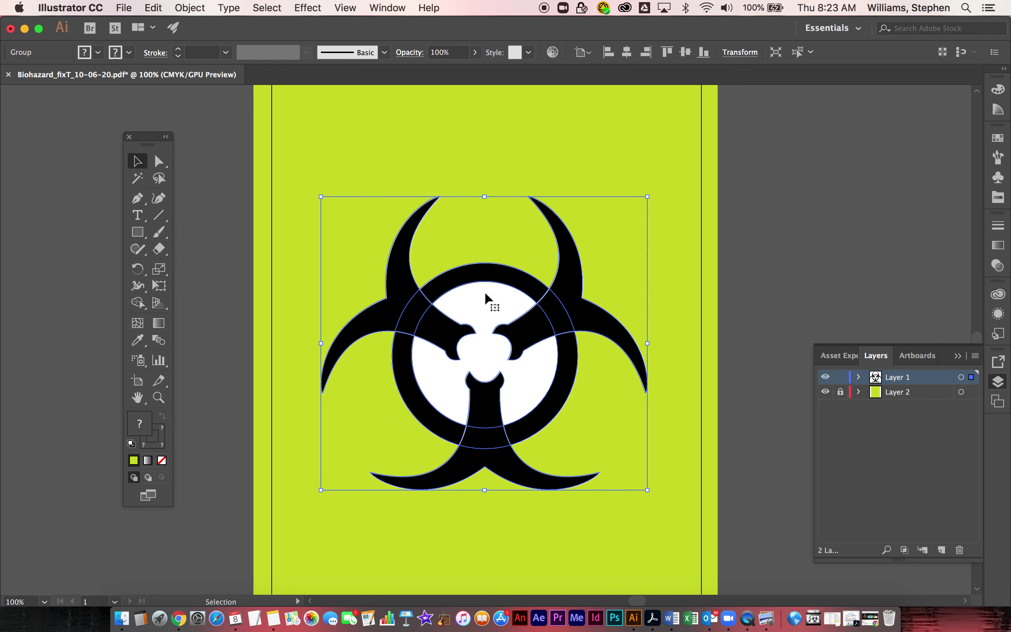
{"action": "double_click", "coordinate": [488, 288]}
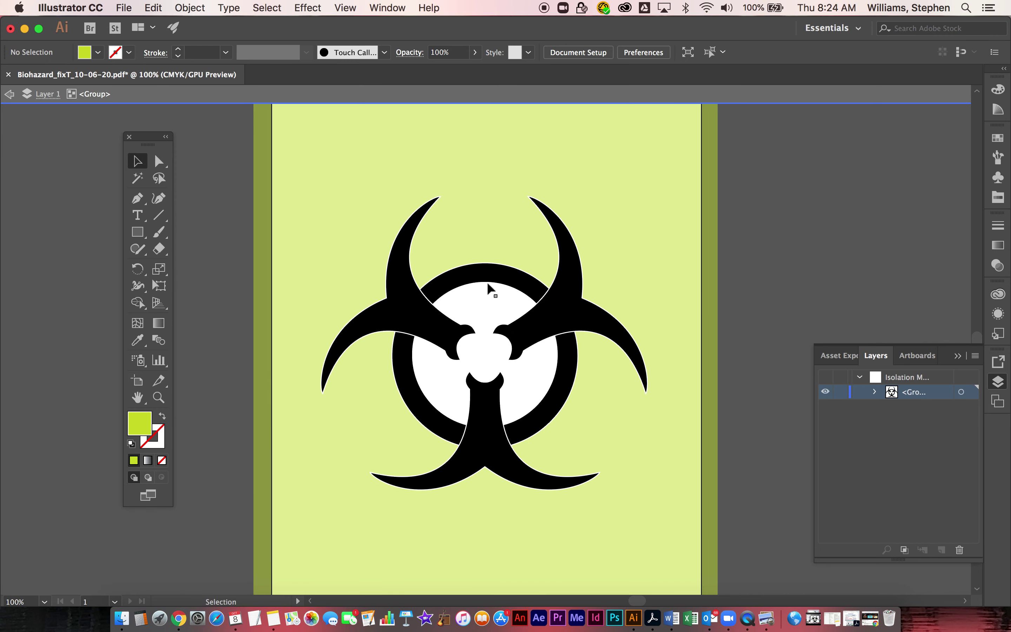
{"action": "left_click", "coordinate": [490, 286]}
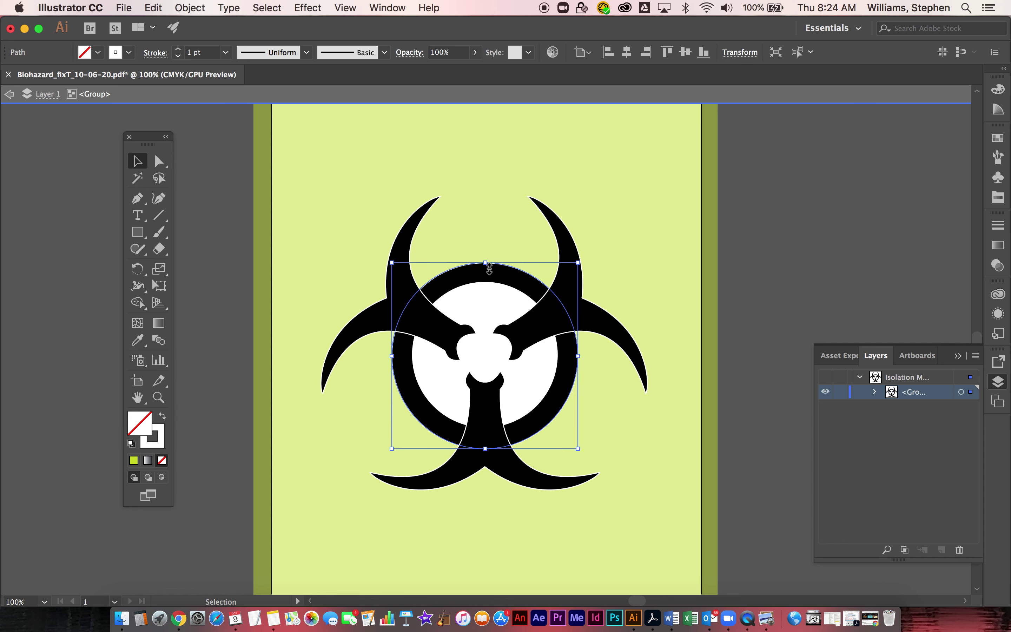
{"action": "left_click", "coordinate": [490, 287]}
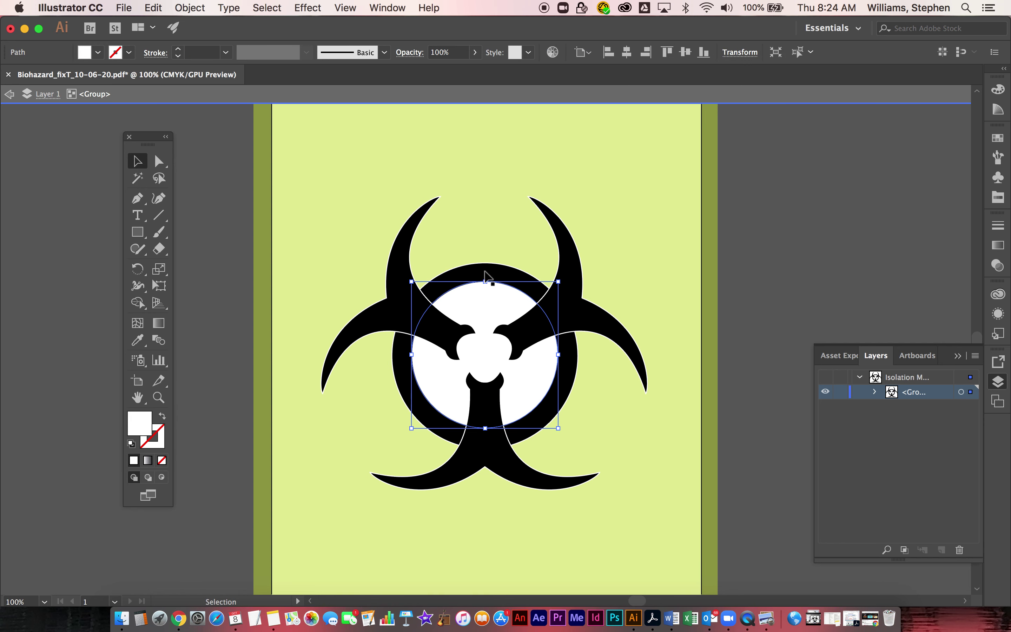
- Try a yellow-green fill on the inner circle, undo it, and select the black ring
{"action": "left_click", "coordinate": [139, 429]}
{"action": "double_click", "coordinate": [139, 428]}
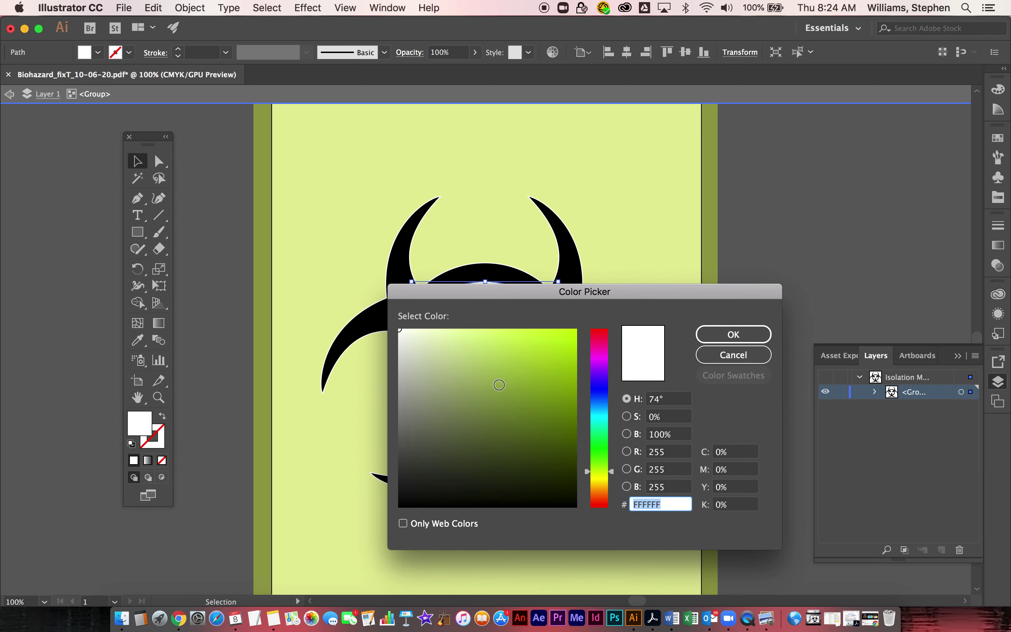
{"action": "type", "text": "9ACD32"}
{"action": "left_click", "coordinate": [733, 335]}
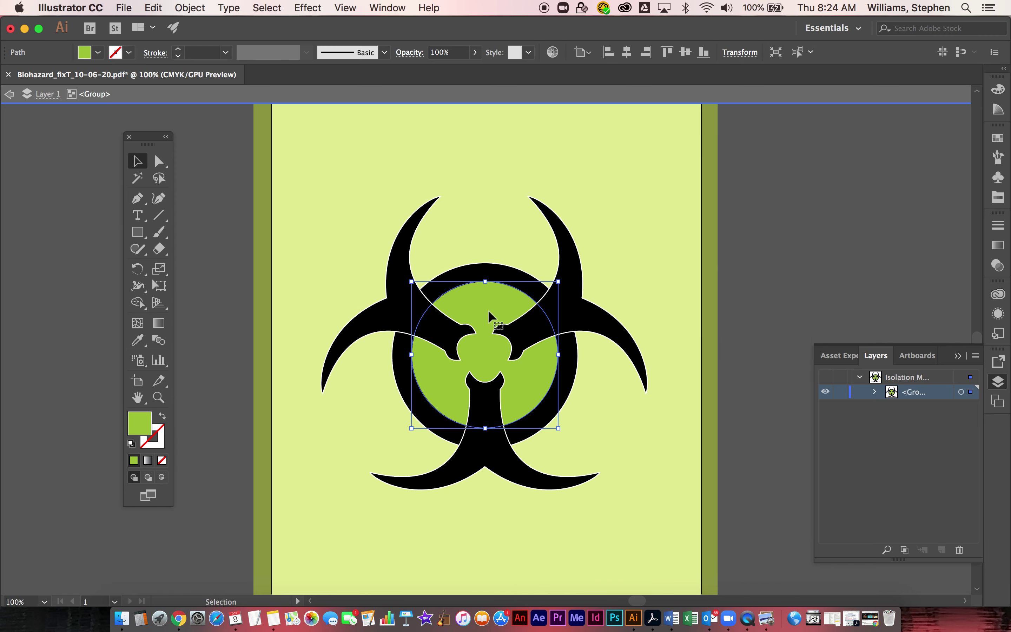
{"action": "key", "text": "super+z"}
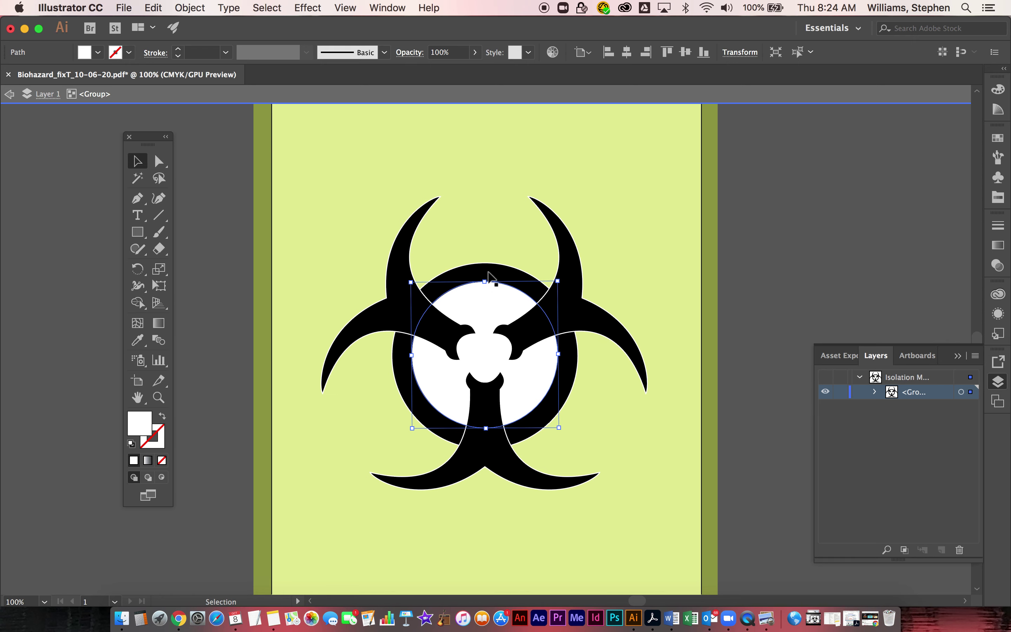
{"action": "left_click", "coordinate": [493, 276]}
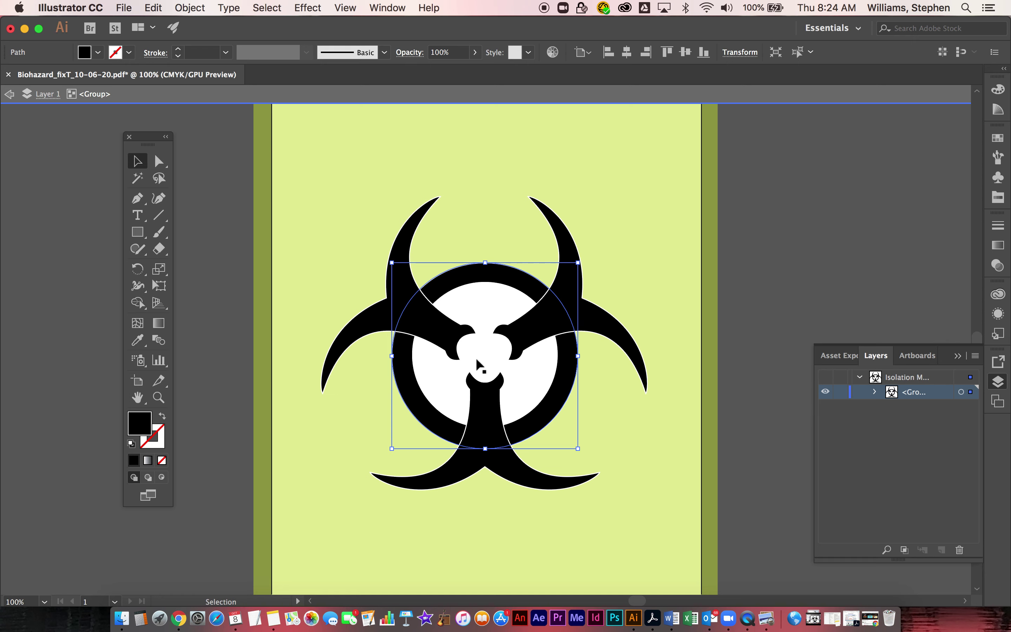
- Combine the black ring and inner circle into a compound path, then exit isolation mode
{"action": "left_click", "coordinate": [481, 294], "text": "shift"}
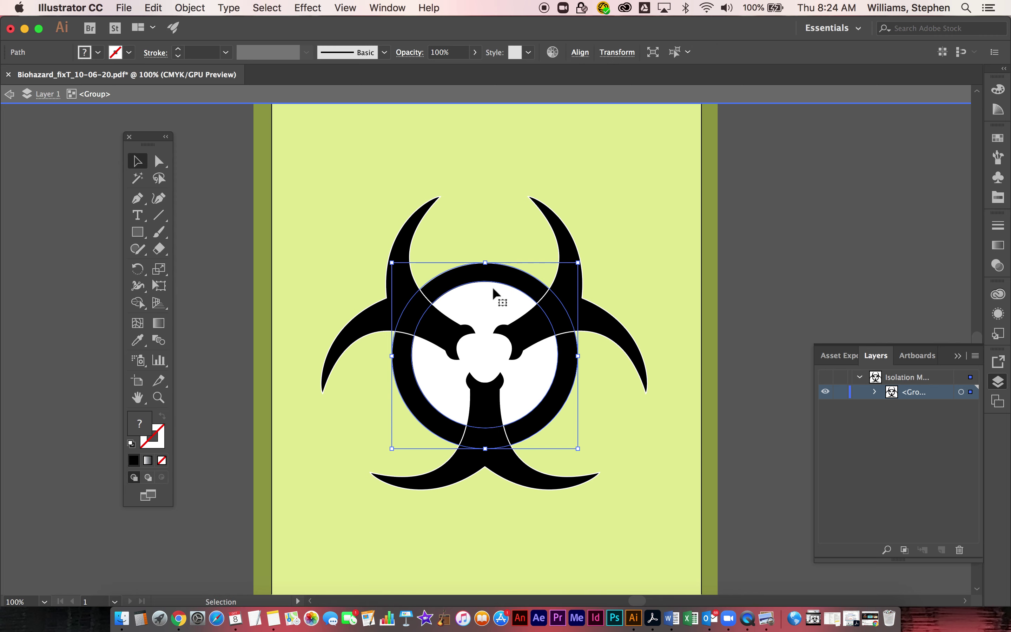
{"action": "left_click", "coordinate": [199, 9]}
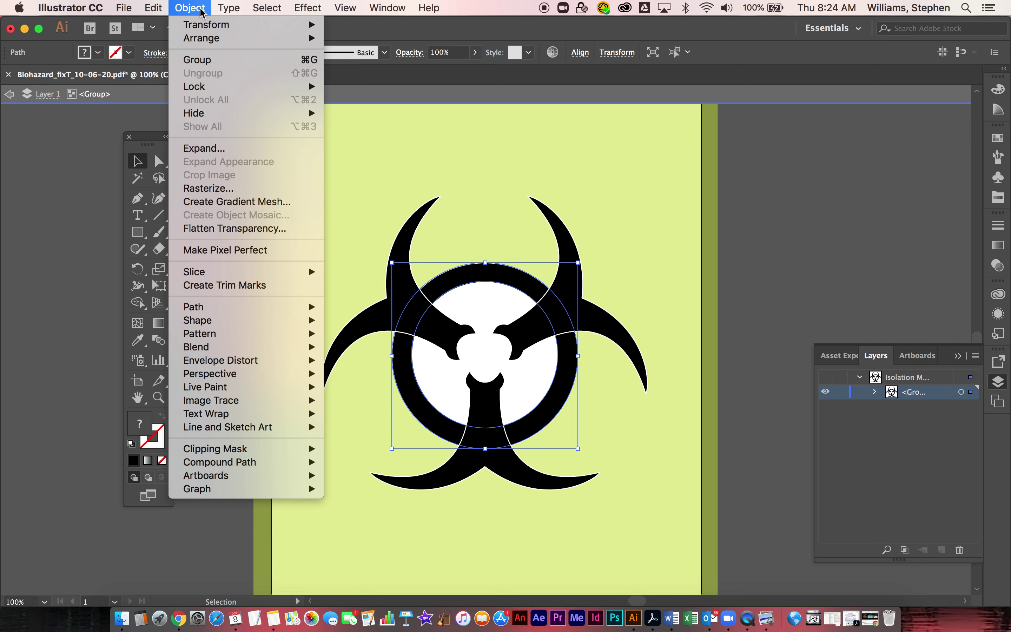
{"action": "mouse_move", "coordinate": [248, 464]}
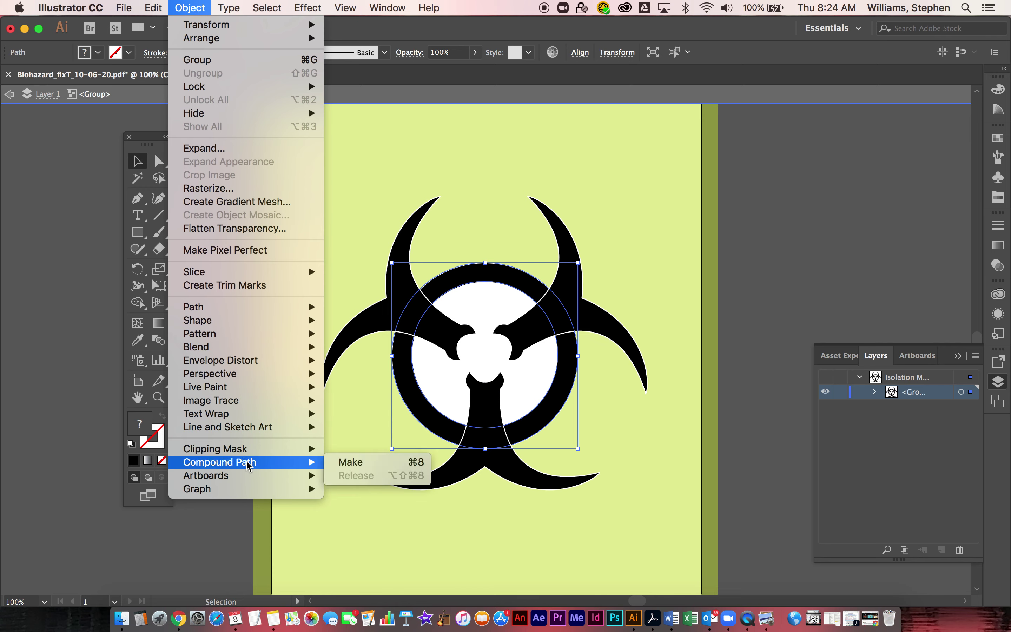
{"action": "left_click", "coordinate": [372, 462]}
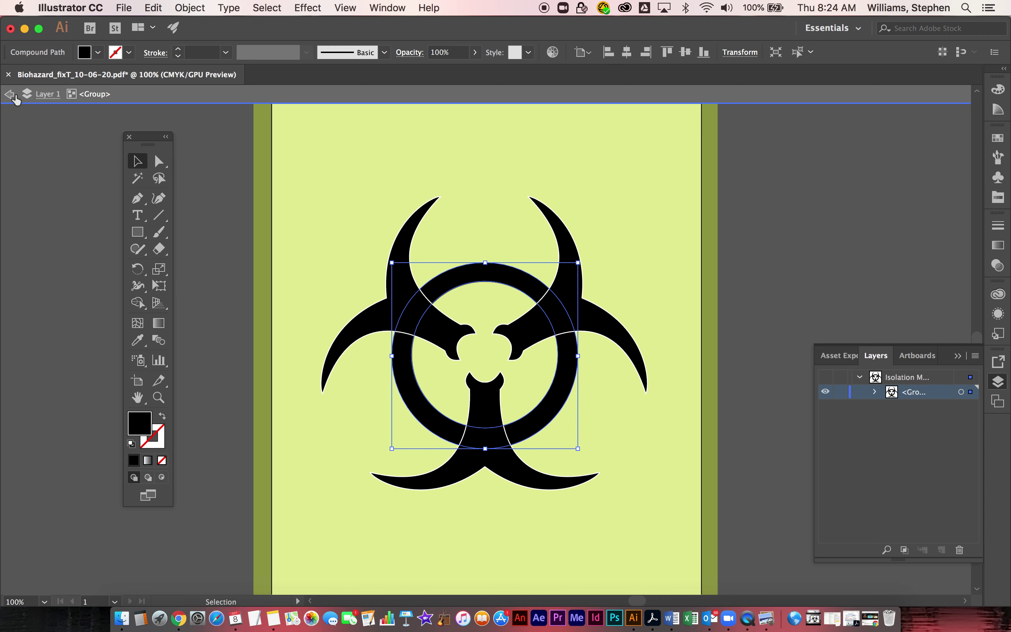
{"action": "left_click", "coordinate": [11, 95]}
{"action": "left_click", "coordinate": [12, 97]}
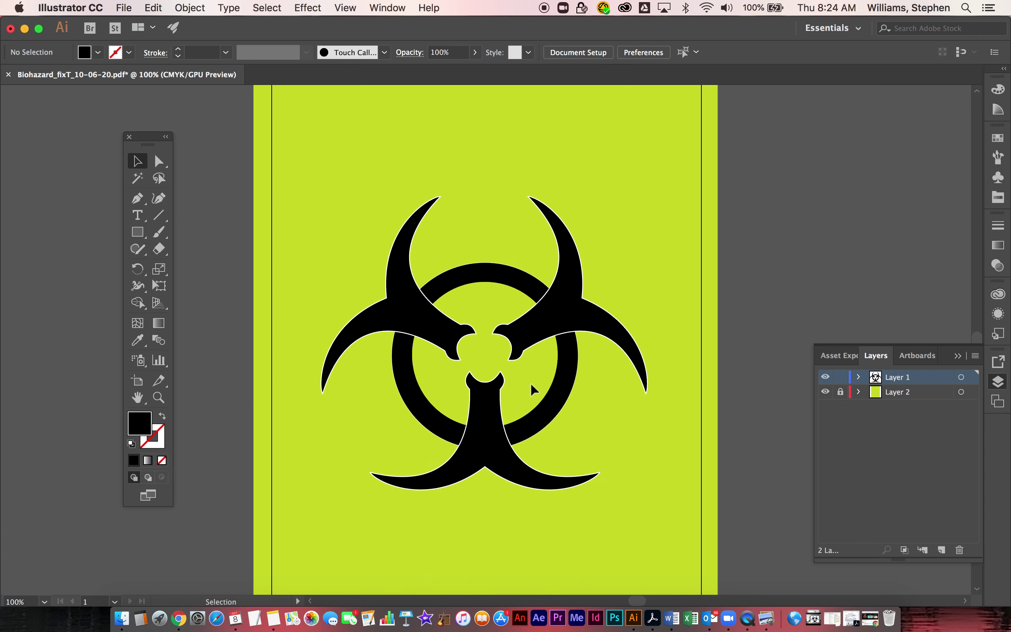
- Reopen the group in isolation mode and shift the upper-right blade about 89 px right
{"action": "left_click", "coordinate": [501, 272]}
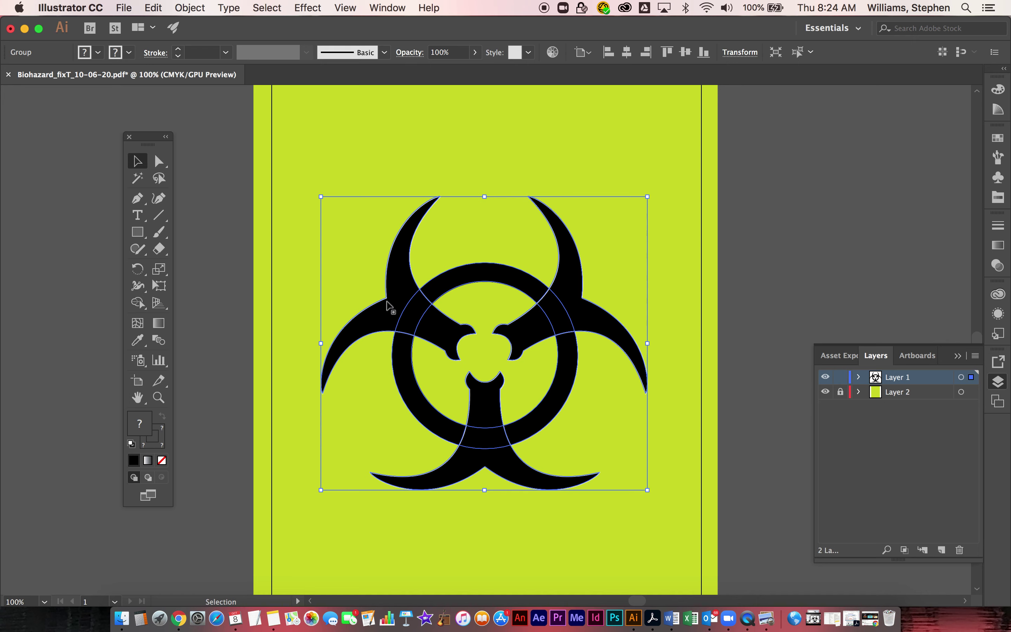
{"action": "double_click", "coordinate": [389, 305]}
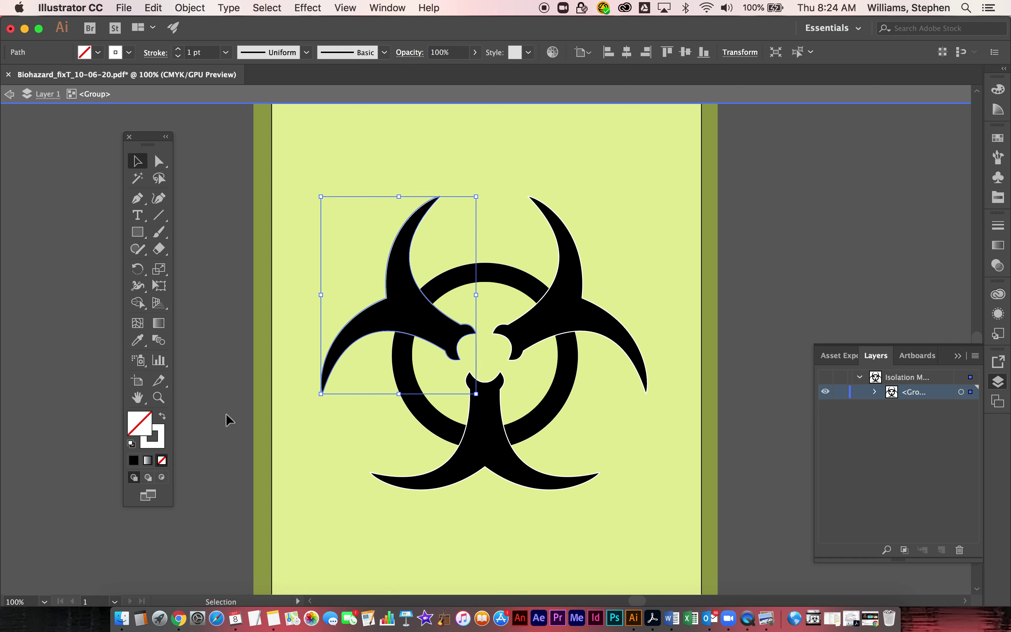
{"action": "left_click_drag", "start_coordinate": [155, 145], "coordinate": [182, 139]}
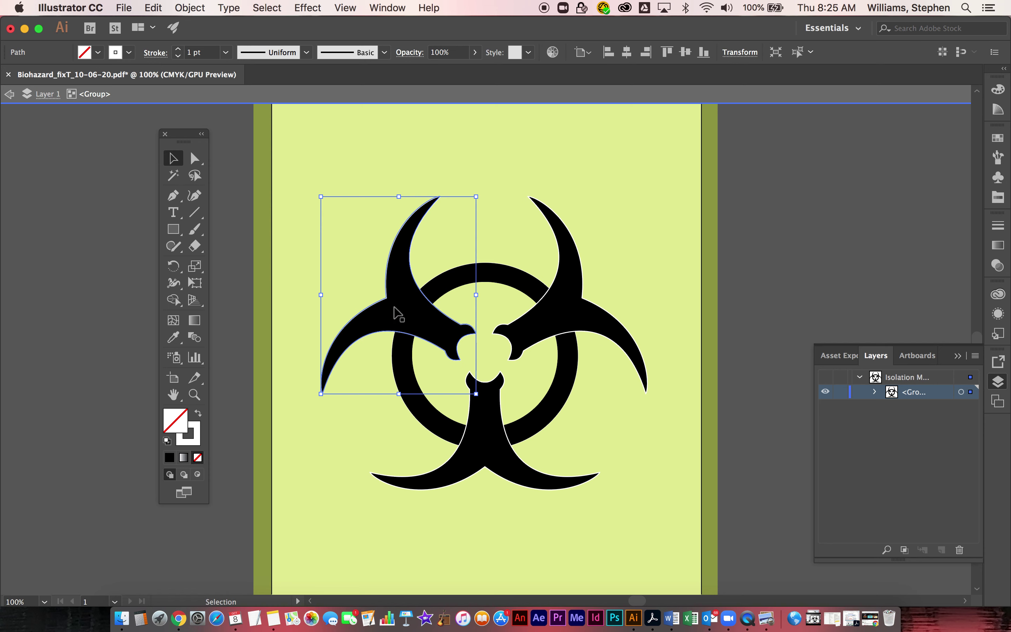
{"action": "key", "text": "super+shift+a"}
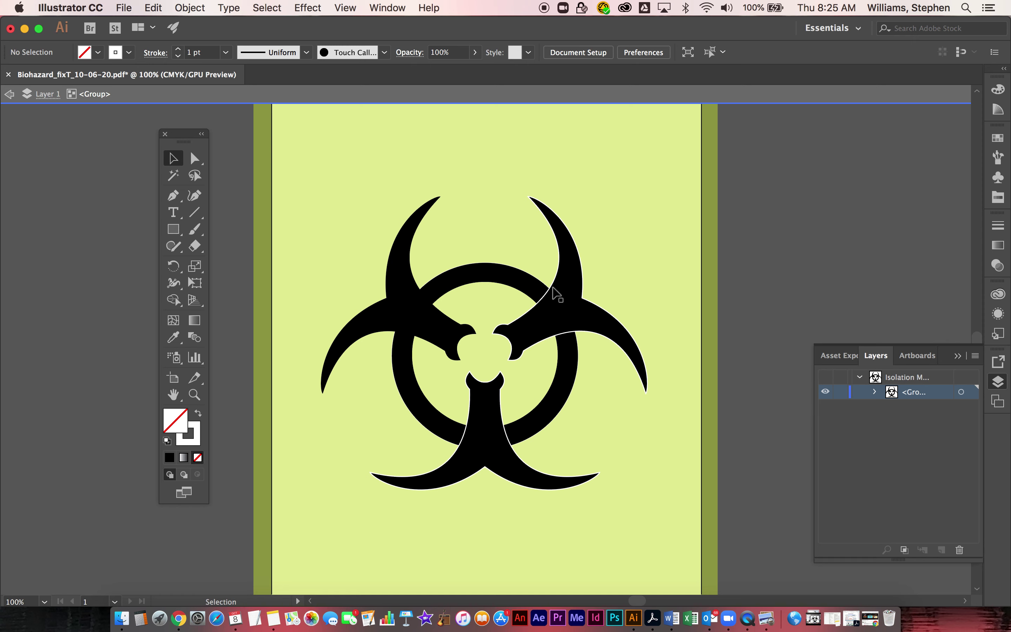
{"action": "left_click", "coordinate": [551, 288]}
{"action": "left_click_drag", "start_coordinate": [552, 288], "coordinate": [590, 290]}
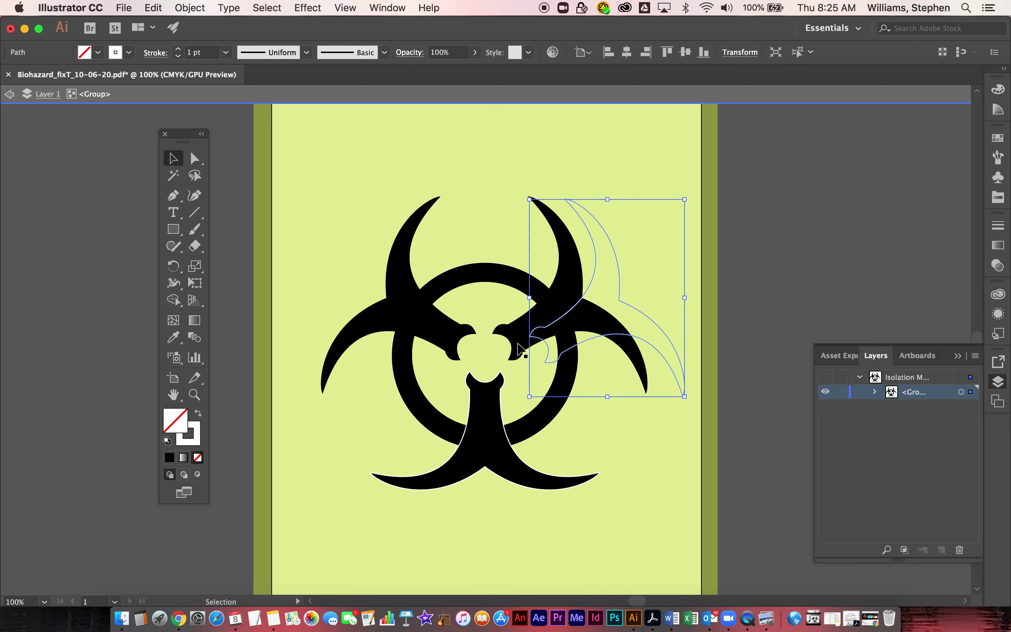
- Select and deselect the bottom blade, then select the left blade alone
{"action": "left_click", "coordinate": [520, 345]}
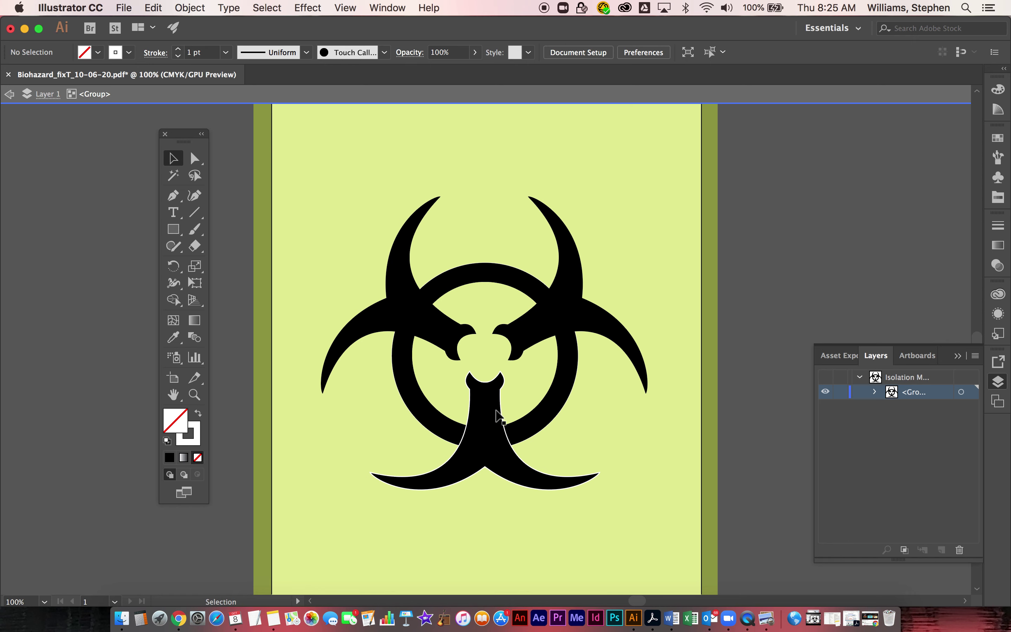
{"action": "left_click", "coordinate": [504, 413]}
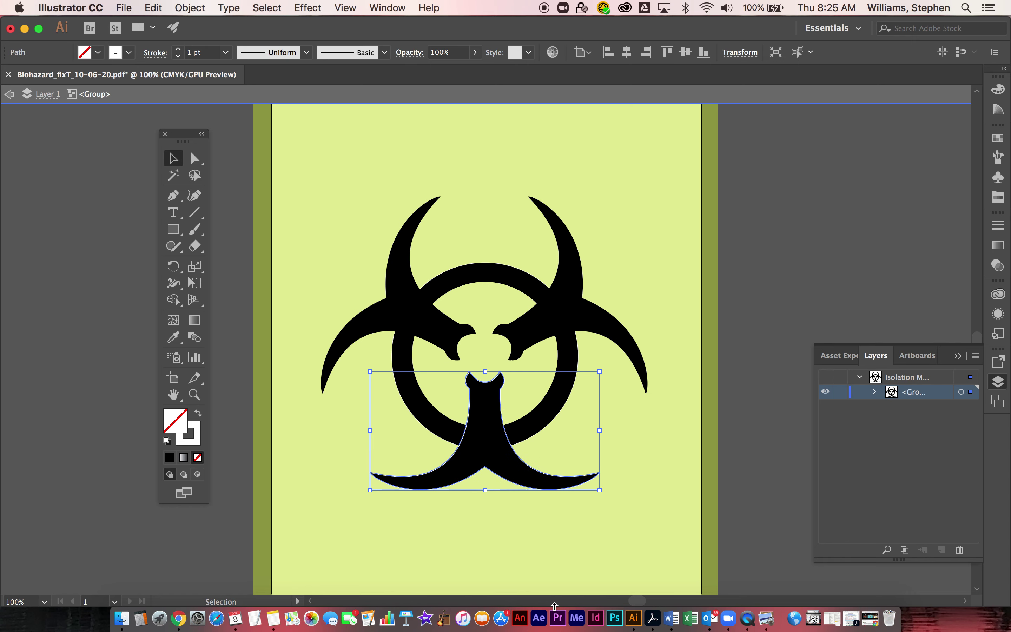
{"action": "left_click", "coordinate": [485, 493]}
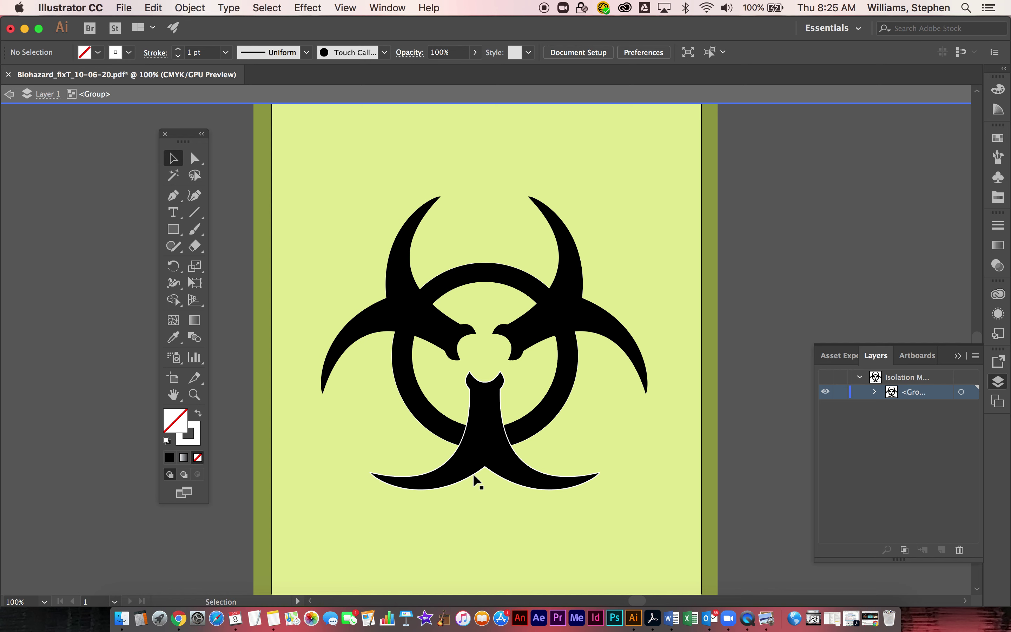
{"action": "left_click", "coordinate": [475, 481]}
{"action": "left_click", "coordinate": [475, 479]}
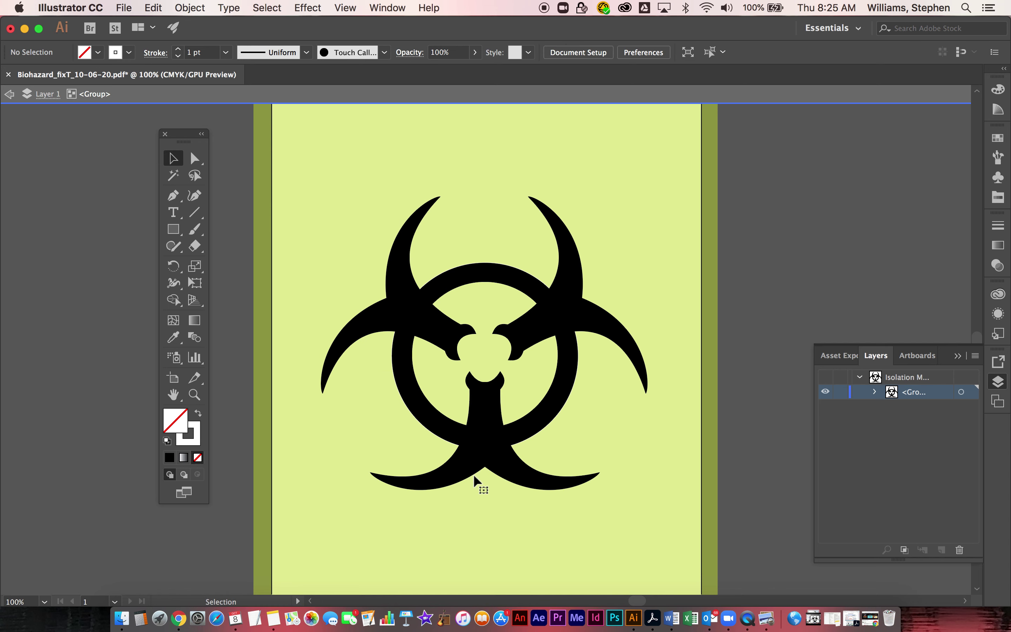
{"action": "left_click", "coordinate": [393, 307]}
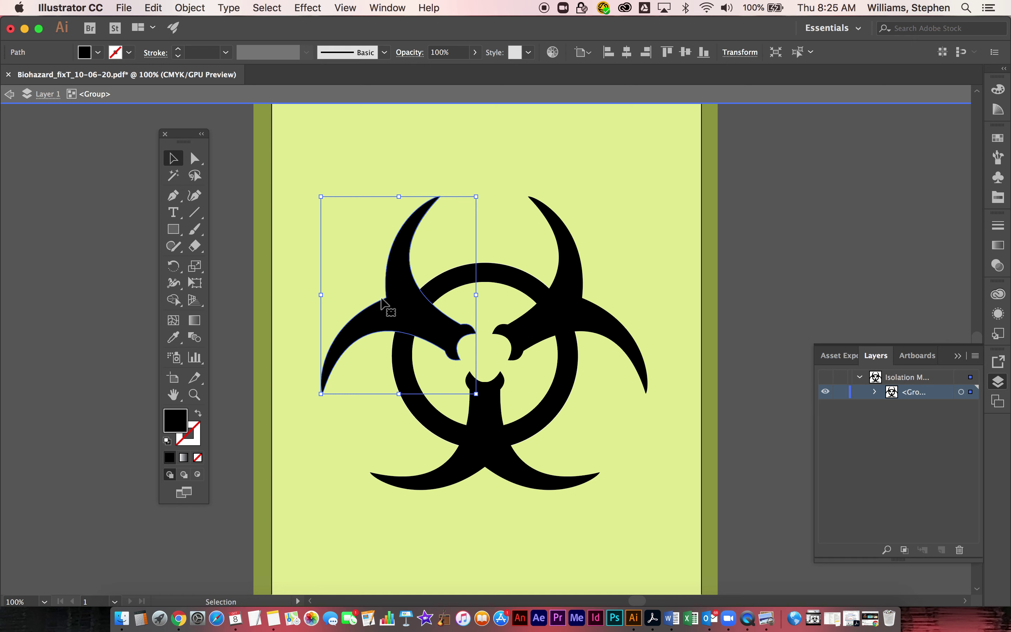
- Set the left blade's white stroke weight to 10 pt, then 20 pt, and zoom in on it
{"action": "left_click", "coordinate": [997, 228]}
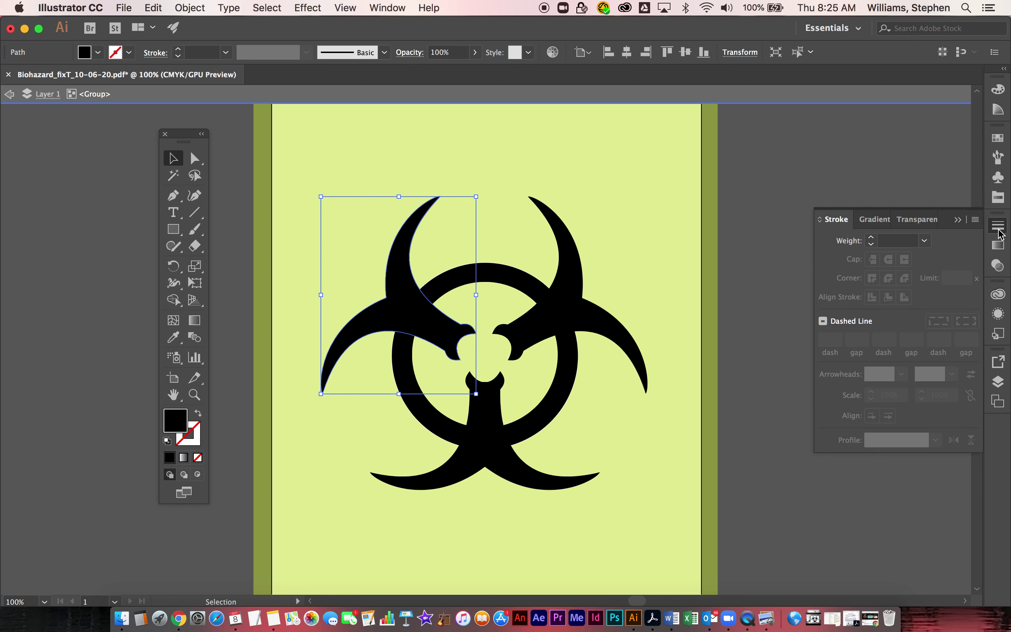
{"action": "left_click", "coordinate": [923, 241]}
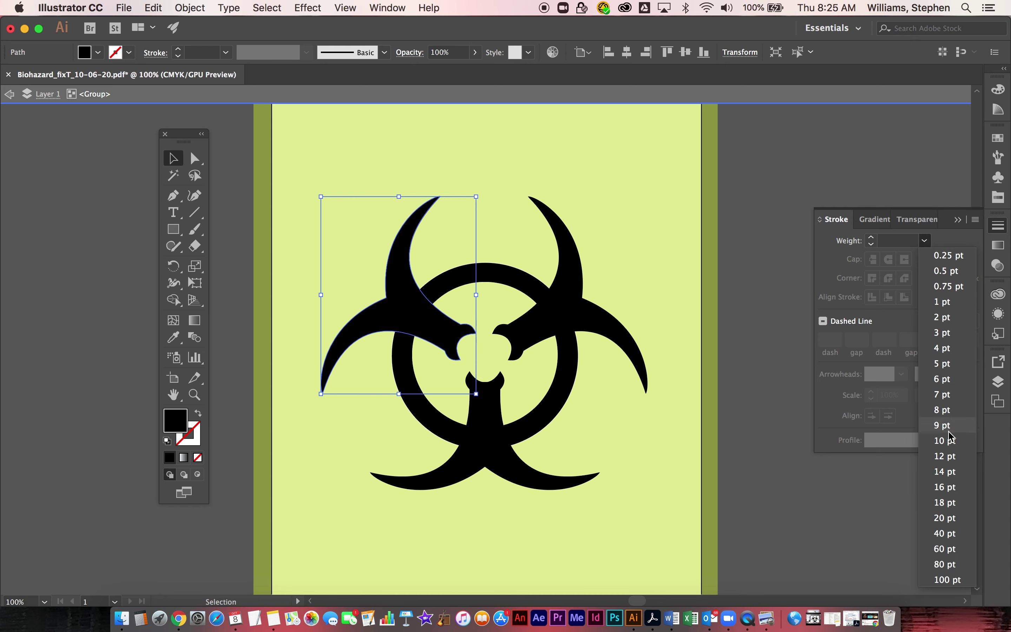
{"action": "left_click", "coordinate": [945, 440]}
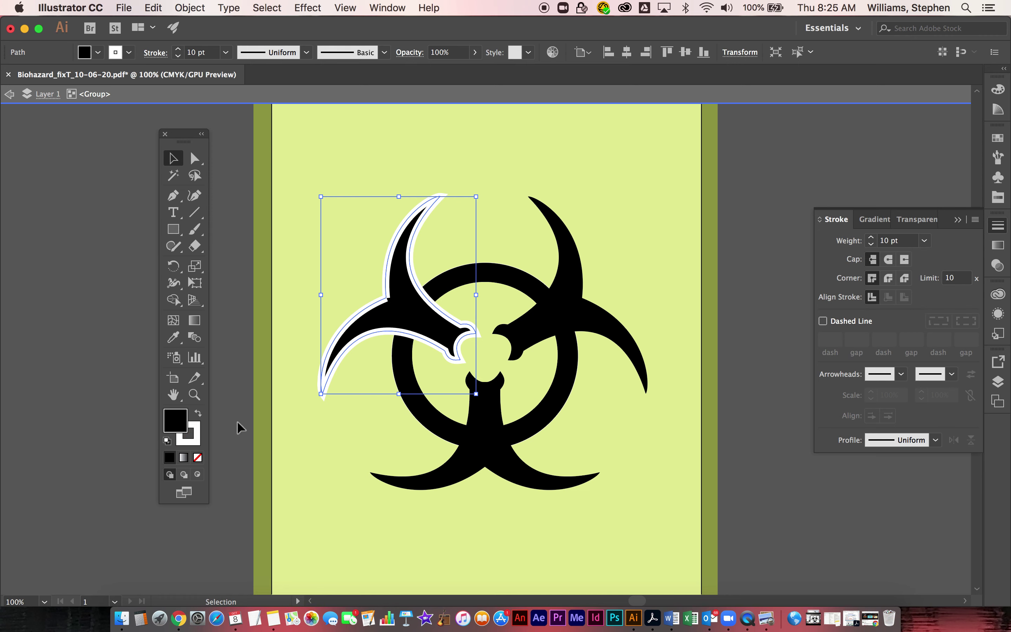
{"action": "left_click", "coordinate": [924, 240]}
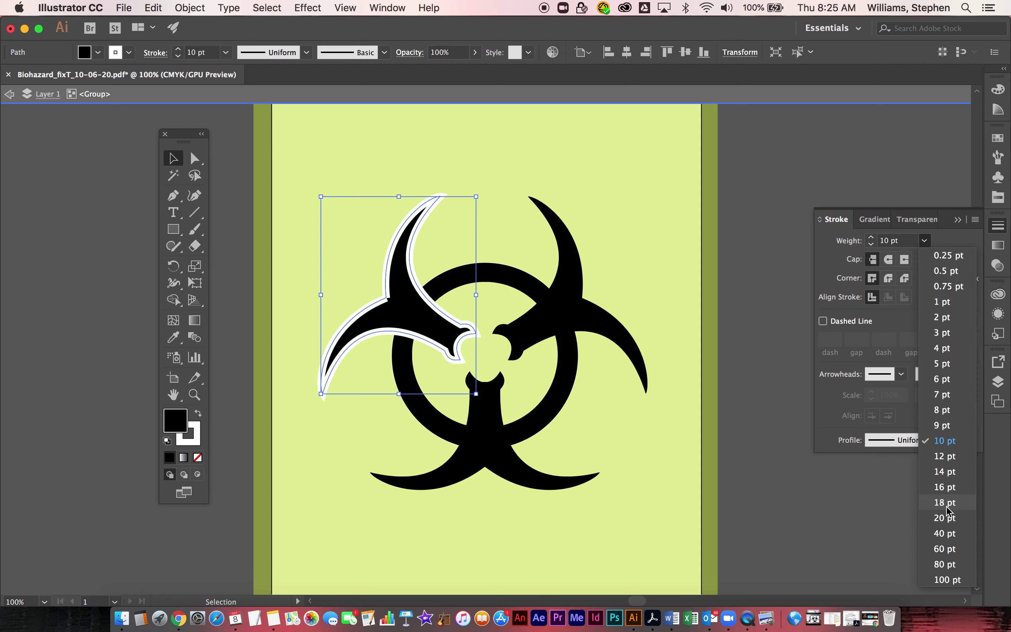
{"action": "left_click", "coordinate": [944, 518]}
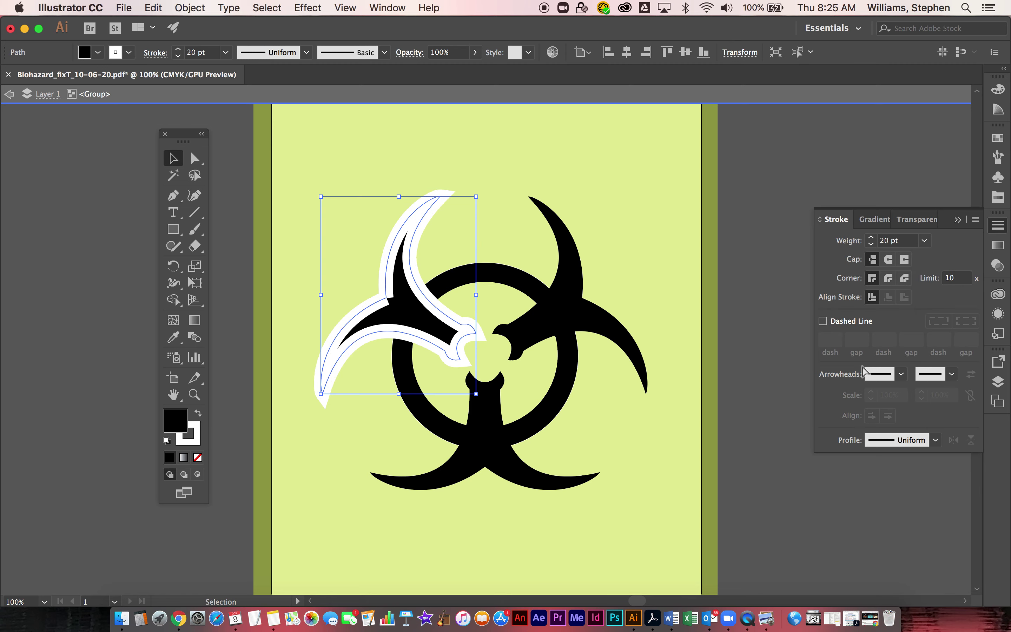
{"action": "key", "text": "super+equal"}
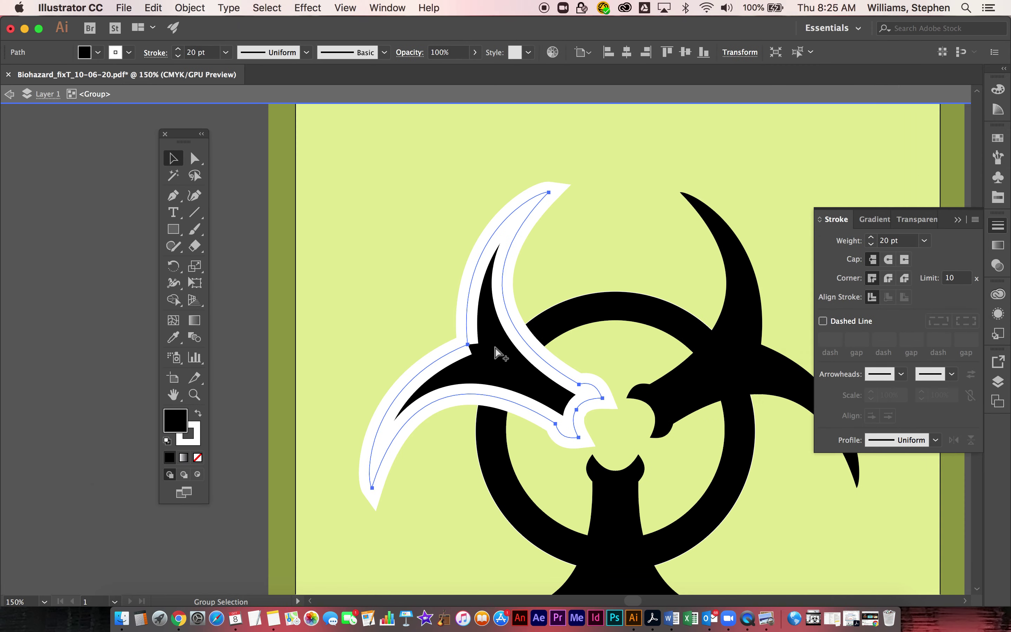
{"action": "key", "text": "v"}
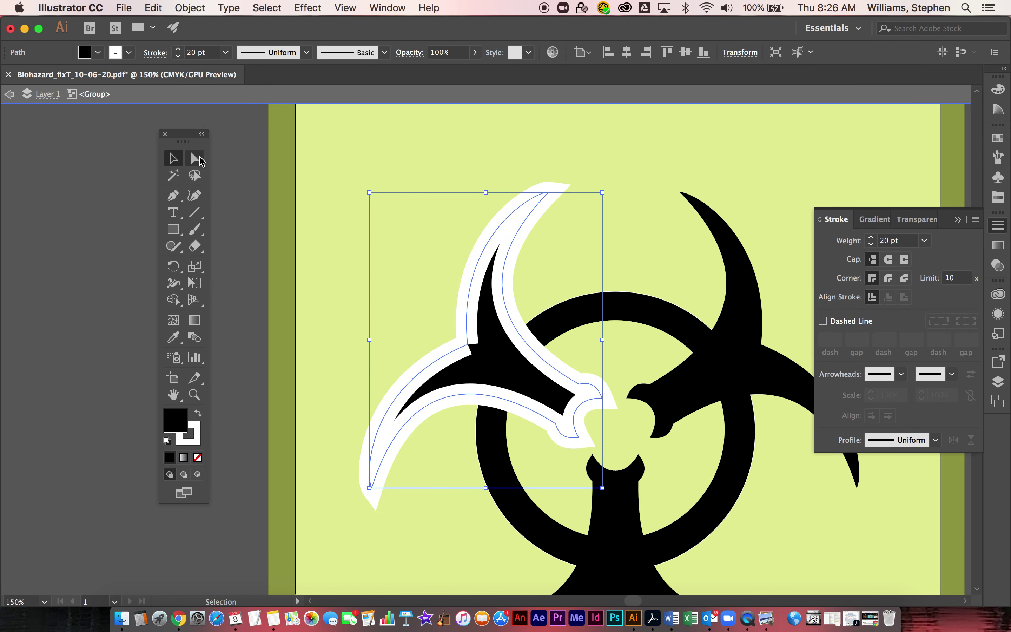
{"action": "left_click", "coordinate": [200, 160]}
{"action": "left_click", "coordinate": [389, 295]}
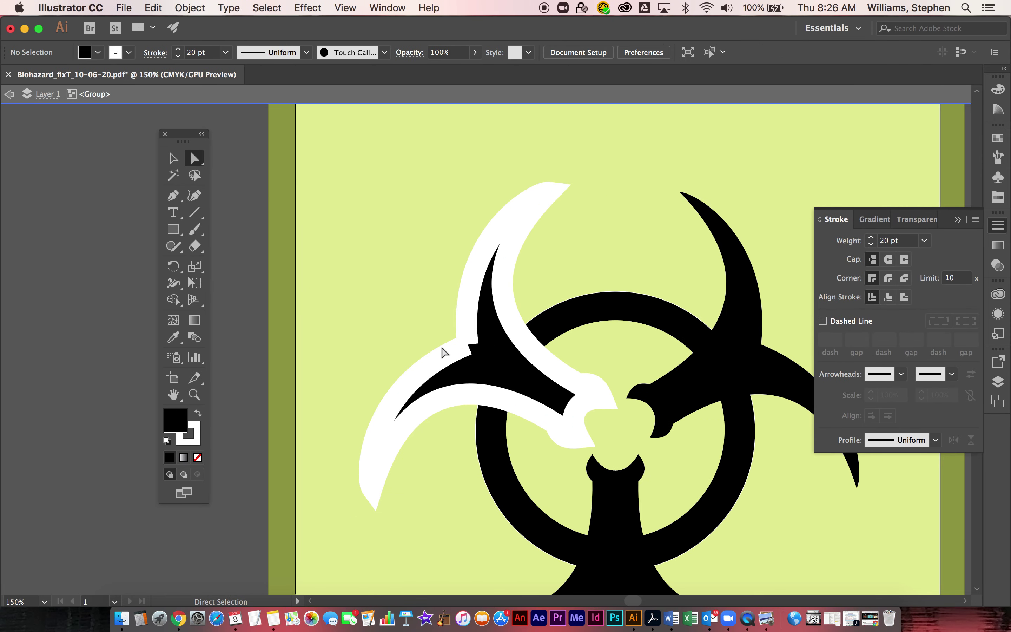
{"action": "left_click", "coordinate": [468, 344]}
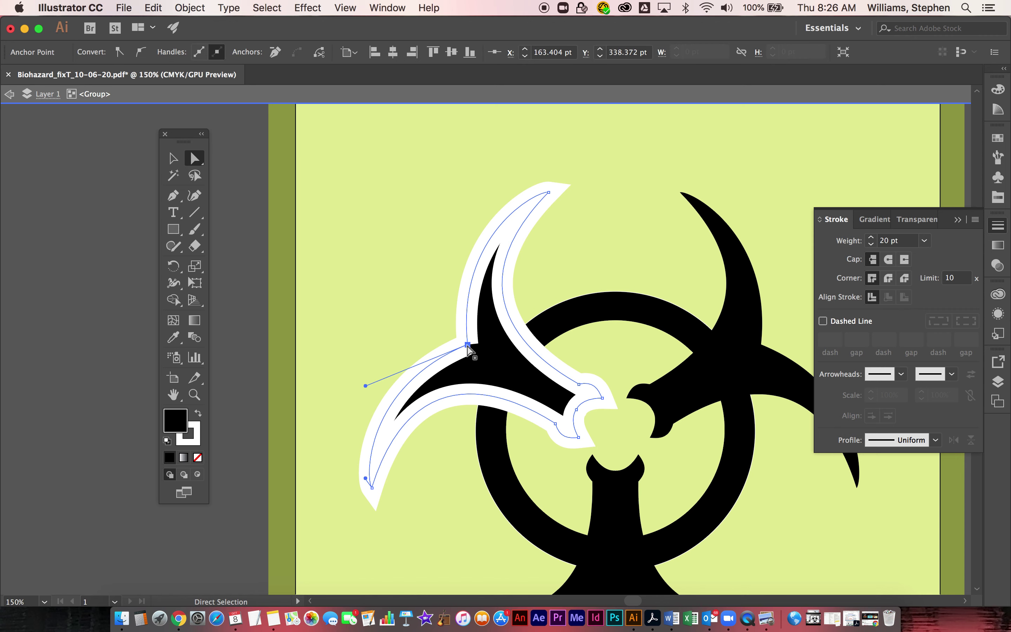
{"action": "left_click_drag", "start_coordinate": [468, 345], "coordinate": [387, 221]}
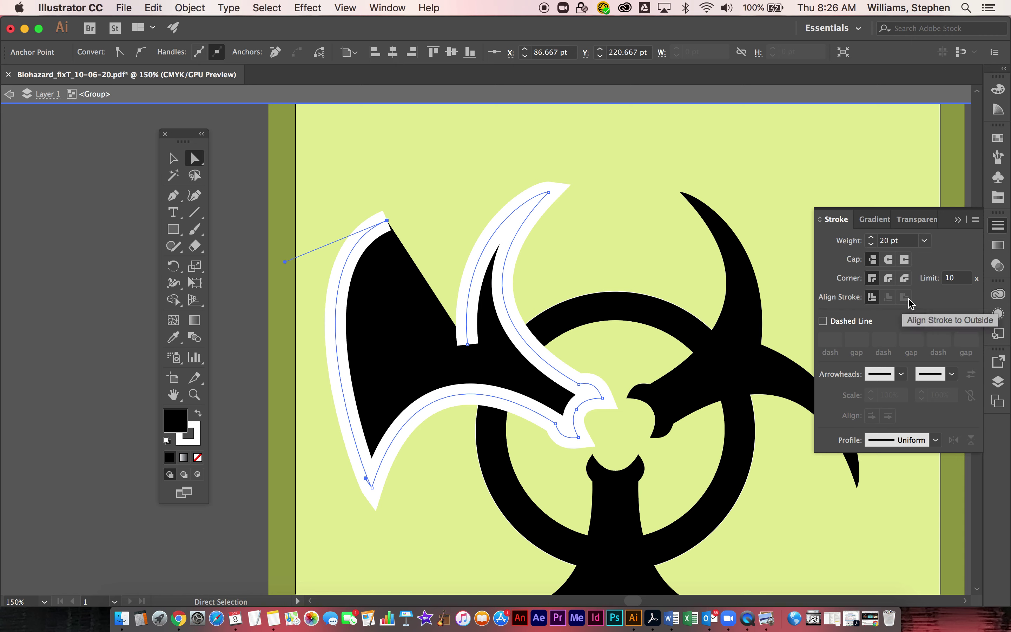
{"action": "key", "text": "super+z"}
{"action": "key", "text": "super+z"}
{"action": "key", "text": "super+z"}
{"action": "key", "text": "super+z"}
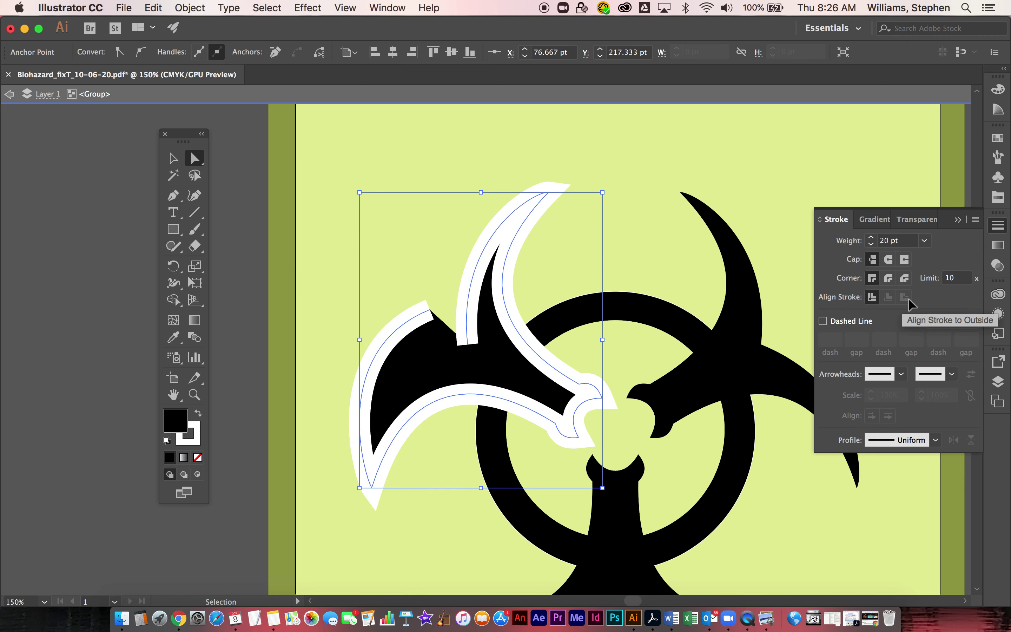
{"action": "key", "text": "super+z"}
{"action": "key", "text": "super+z"}
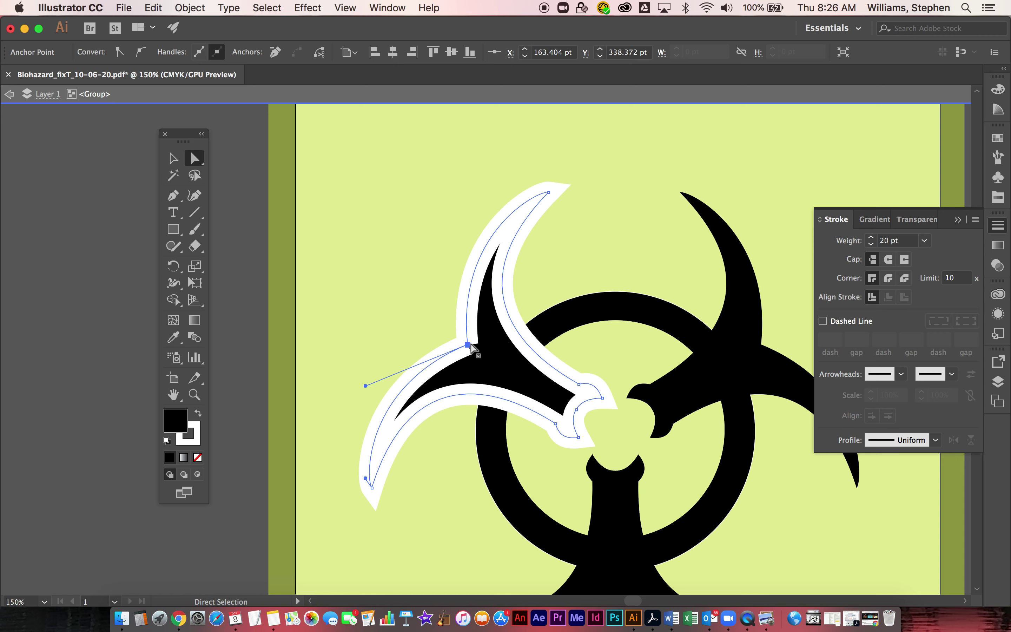
{"action": "left_click_drag", "start_coordinate": [467, 344], "coordinate": [456, 344]}
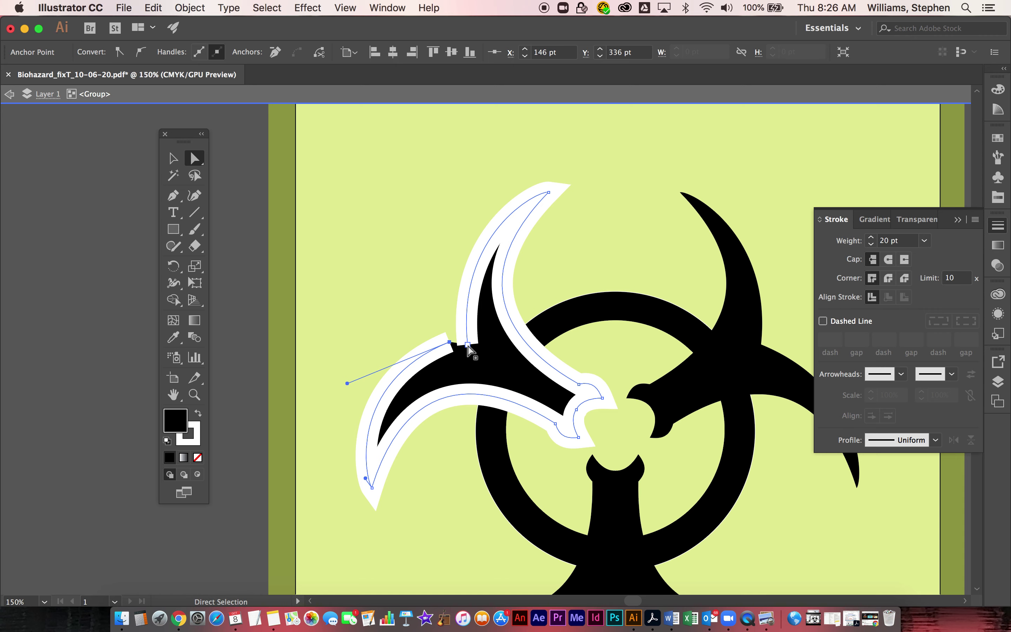
{"action": "key", "text": "super+z"}
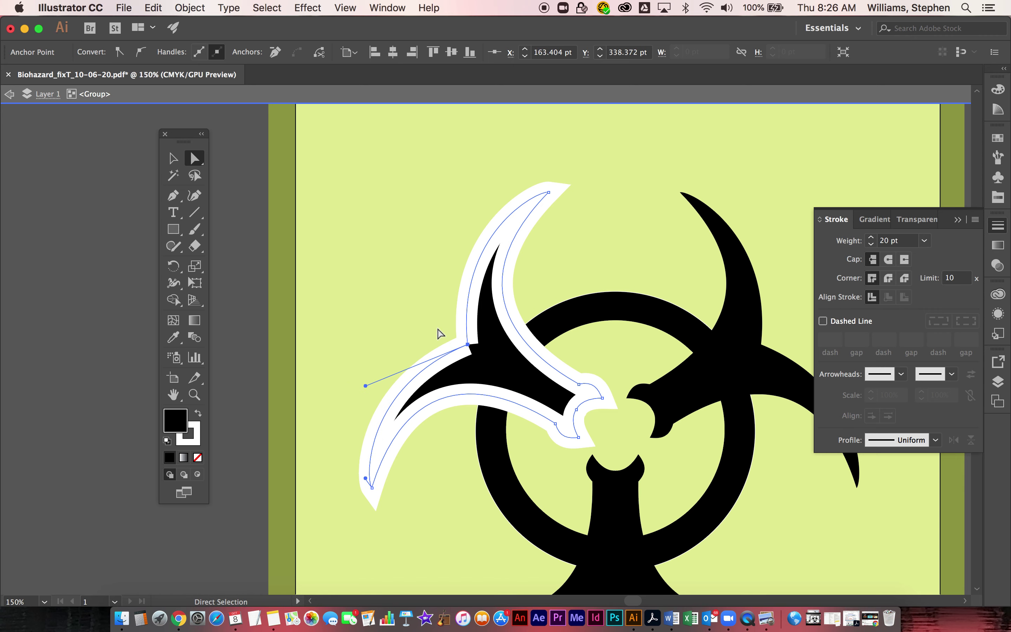
{"action": "left_click", "coordinate": [438, 331]}
{"action": "left_click", "coordinate": [438, 333]}
{"action": "left_click_drag", "start_coordinate": [437, 331], "coordinate": [488, 366]}
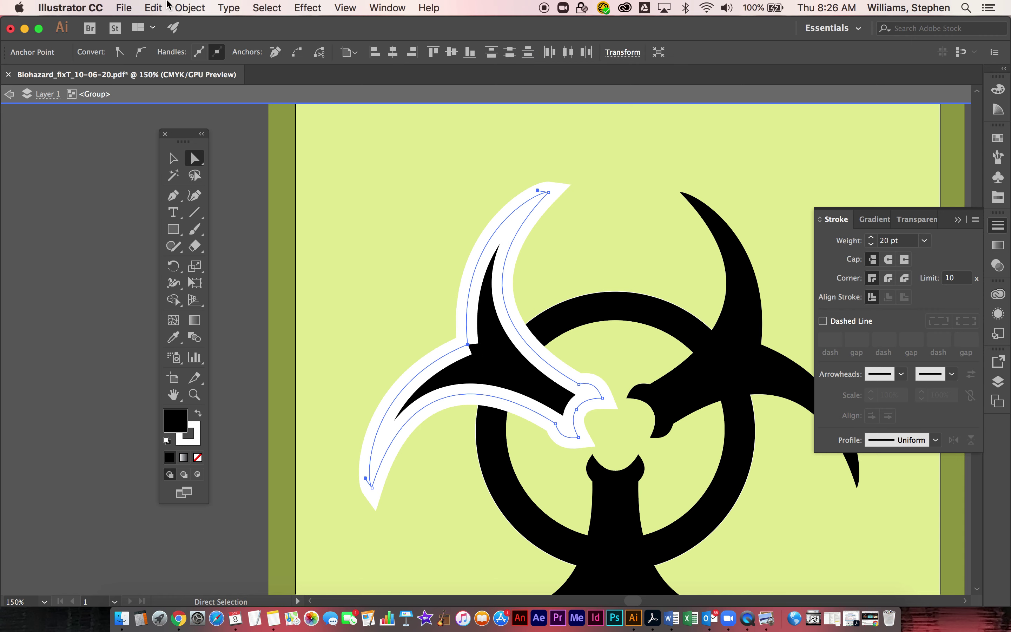
- Join the left blade's open endpoints into a closed path with Object > Path > Join
{"action": "left_click", "coordinate": [190, 7]}
{"action": "mouse_move", "coordinate": [308, 307]}
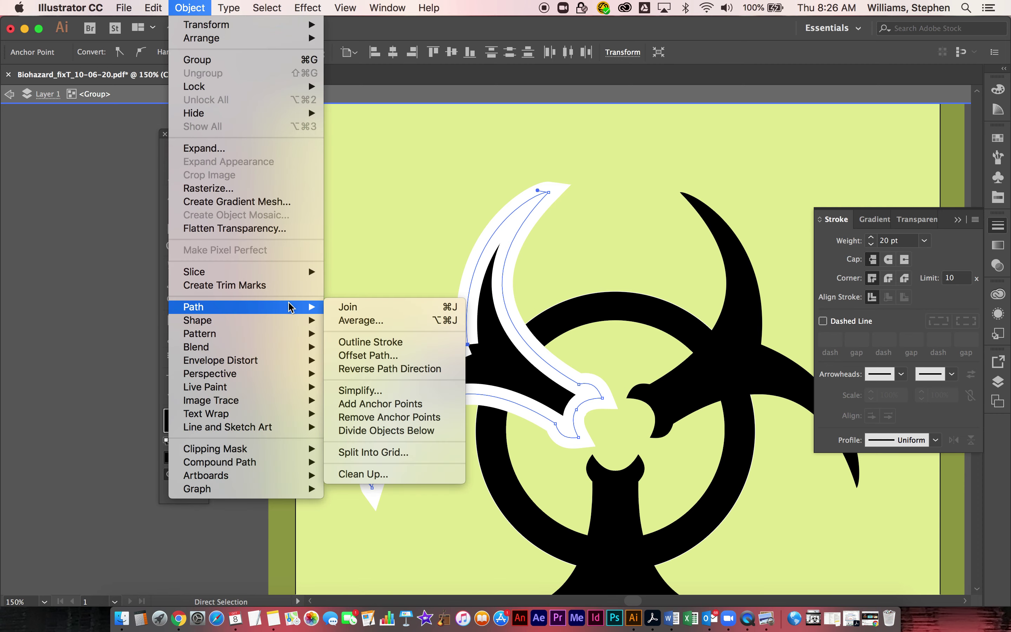
{"action": "left_click", "coordinate": [422, 310]}
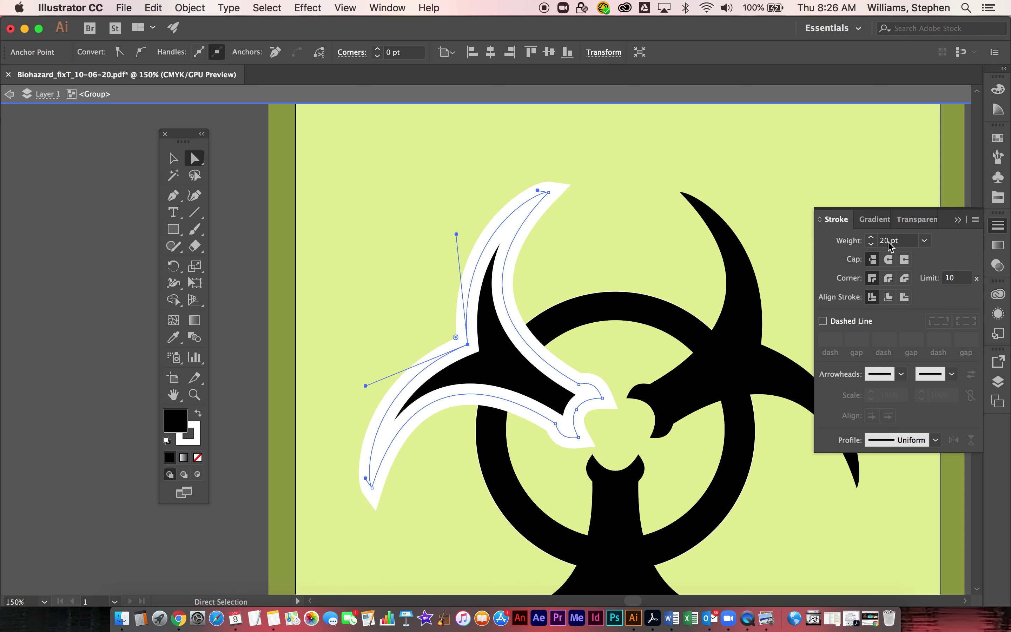
- Align the left blade's stroke to Outside and reduce its weight to 10 pt
{"action": "left_click", "coordinate": [888, 298]}
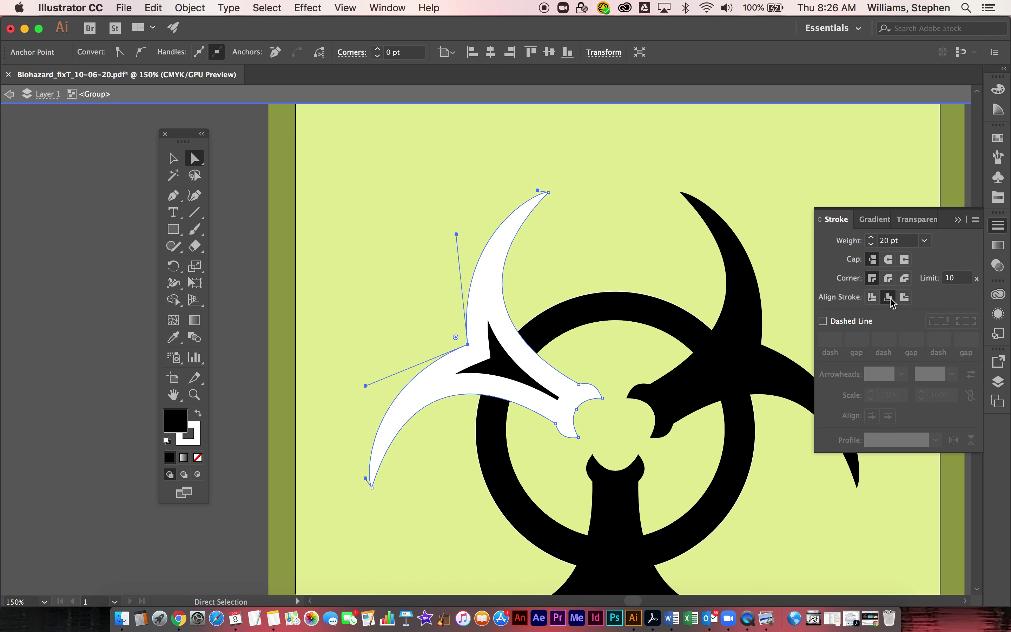
{"action": "left_click", "coordinate": [904, 297]}
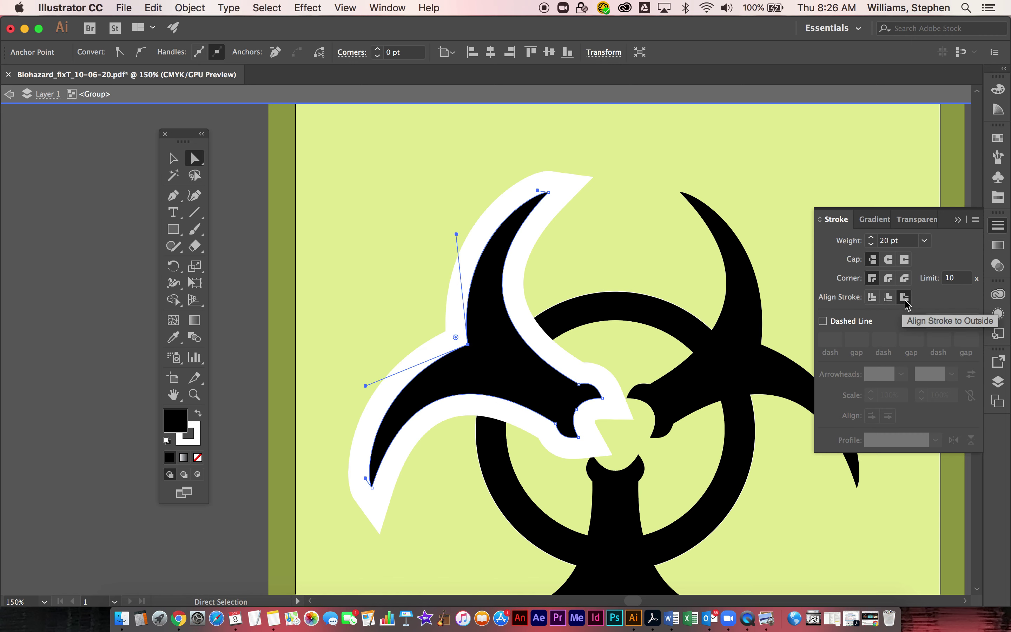
{"action": "left_click", "coordinate": [925, 241]}
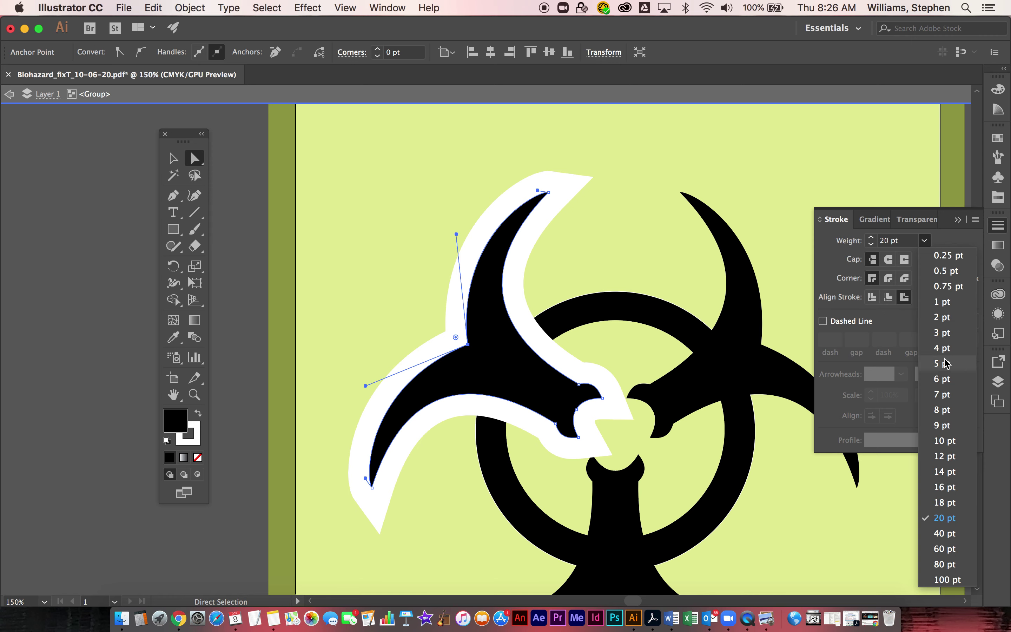
{"action": "left_click", "coordinate": [947, 440]}
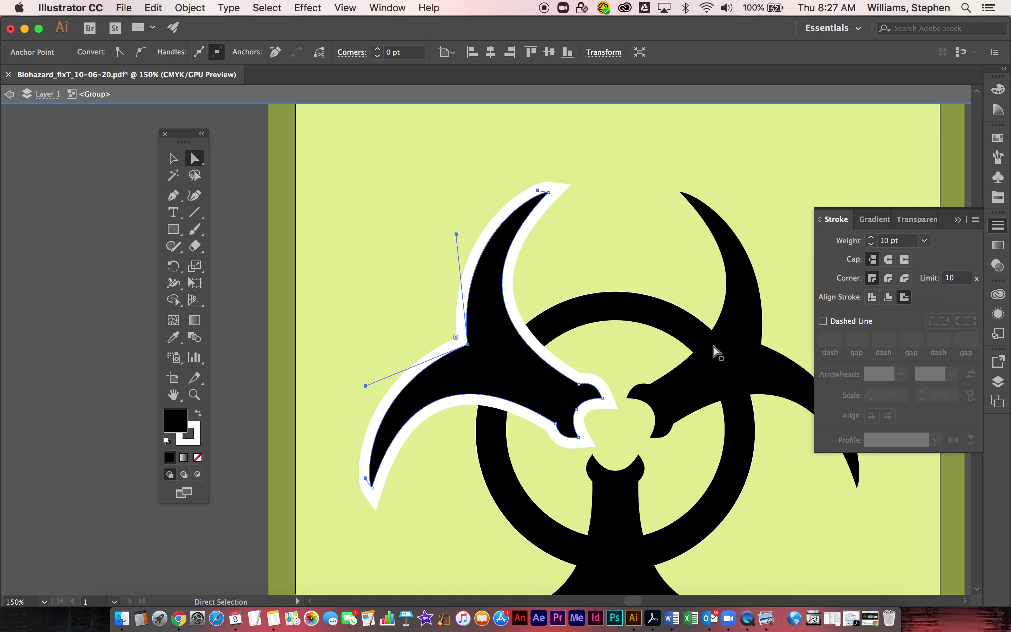
- Select the upper-right blade and give it a 10 pt white stroke aligned outside its path
{"action": "left_click", "coordinate": [787, 337]}
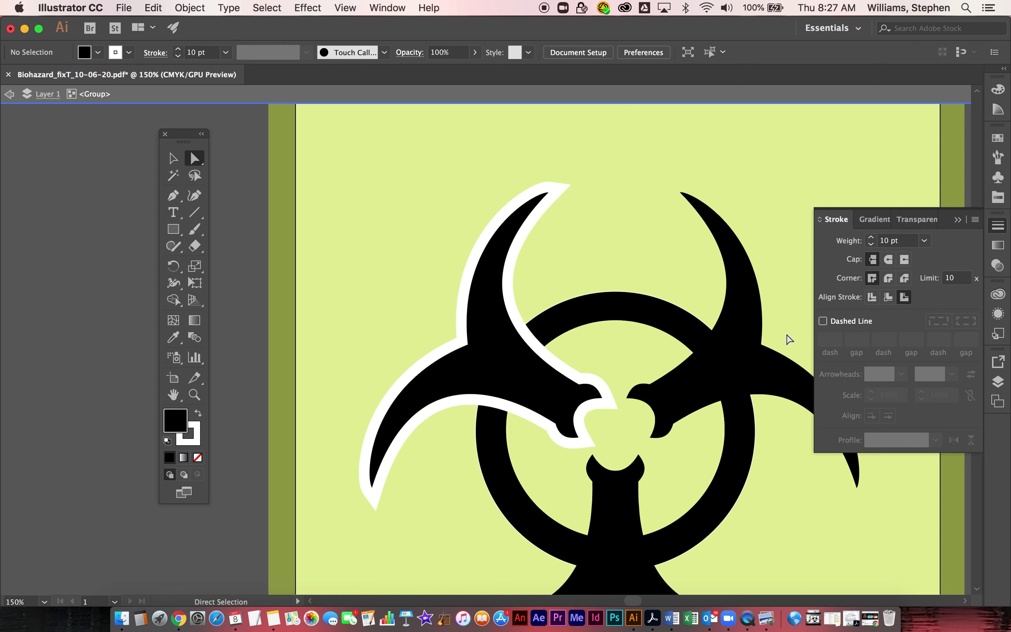
{"action": "left_click_drag", "start_coordinate": [777, 322], "coordinate": [751, 358]}
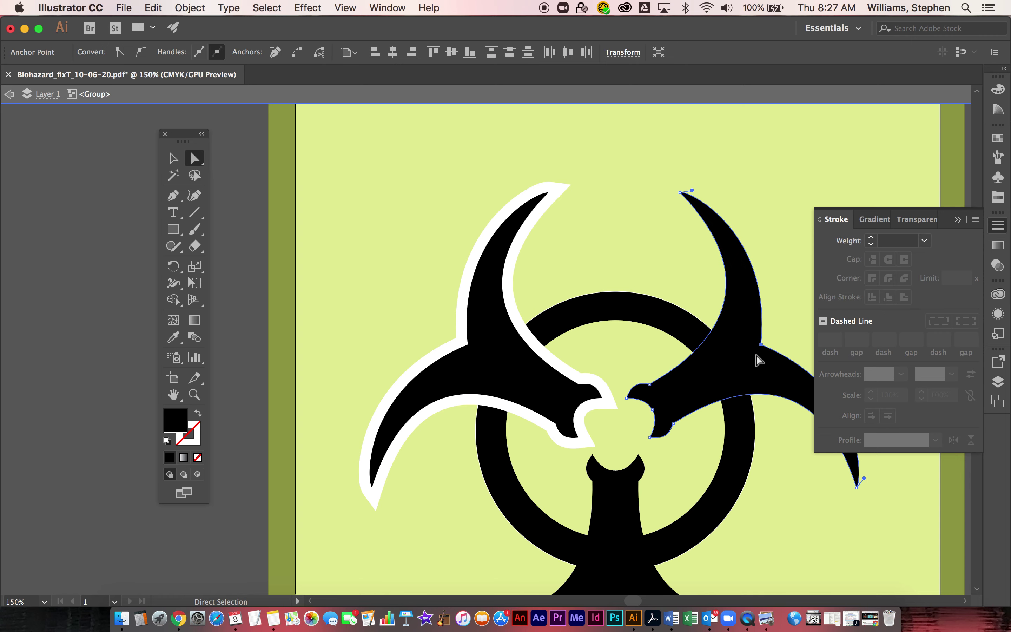
{"action": "left_click", "coordinate": [761, 343]}
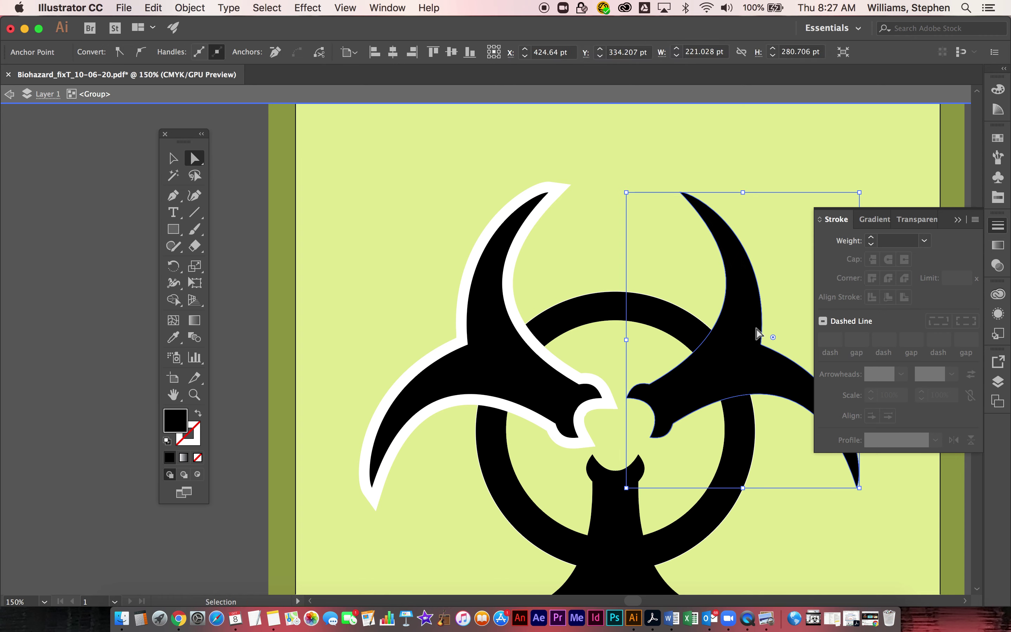
{"action": "left_click", "coordinate": [923, 240]}
{"action": "left_click", "coordinate": [948, 442]}
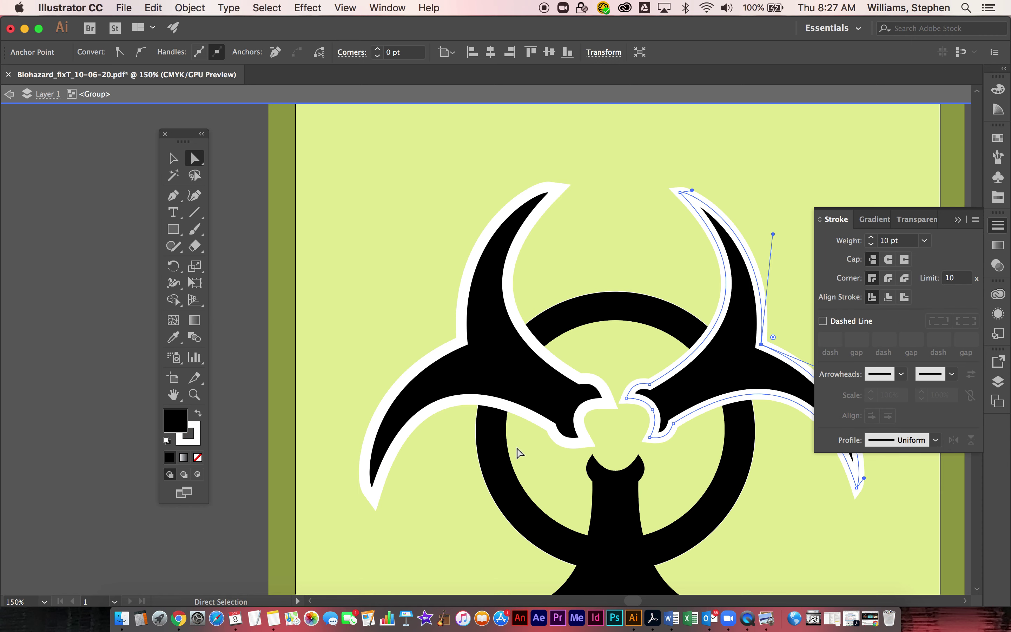
{"action": "left_click", "coordinate": [904, 296]}
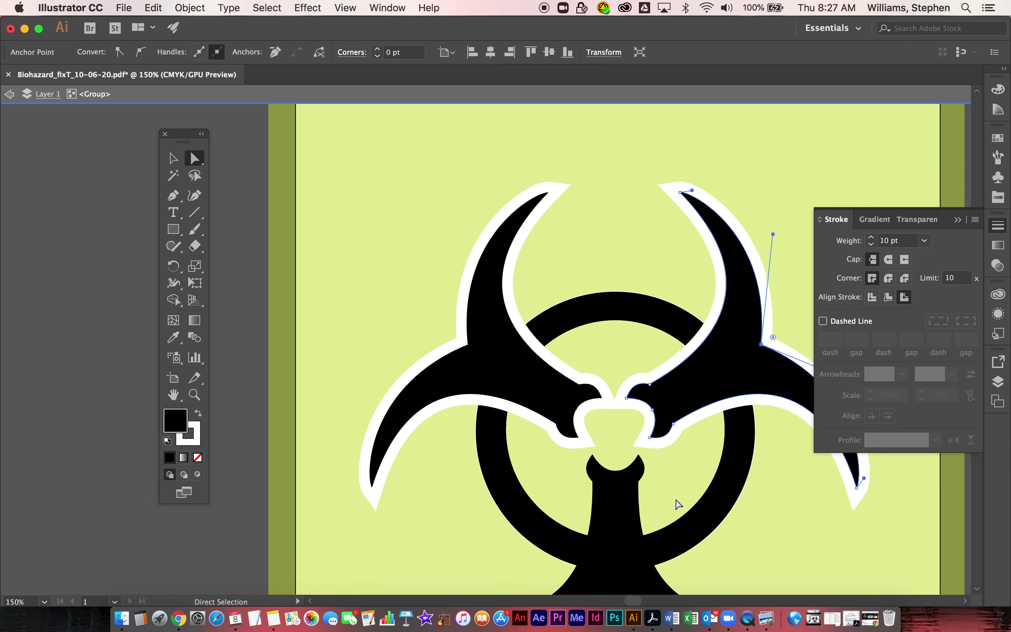
{"action": "scroll", "coordinate": [706, 492], "scroll_direction": "down", "scroll_amount": 10}
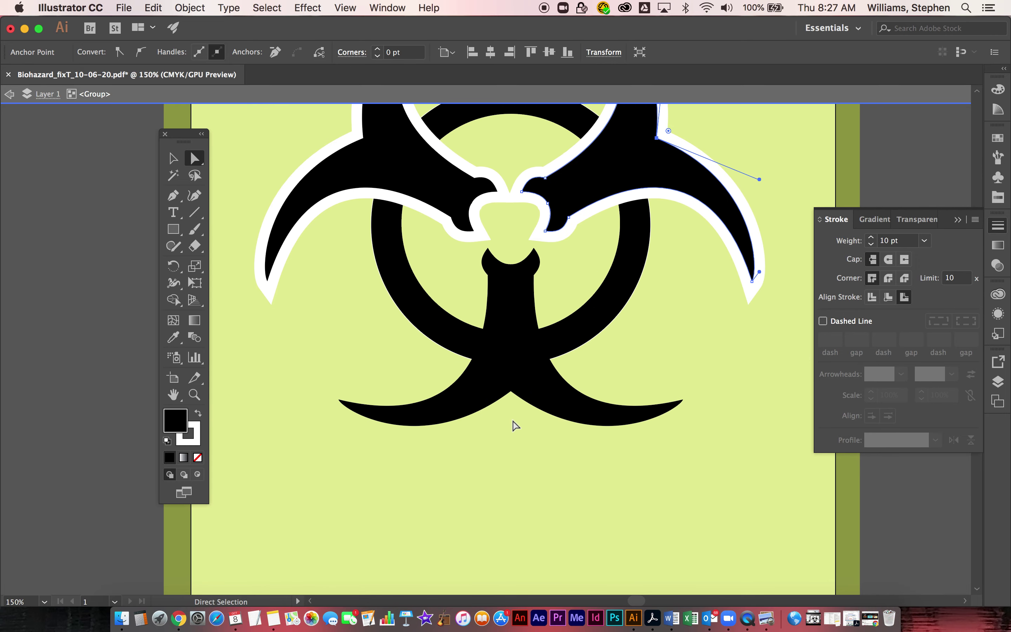
- Switch to Outline view and test-drag the bottom blade's centre anchor, then undo the move
{"action": "left_click", "coordinate": [510, 392]}
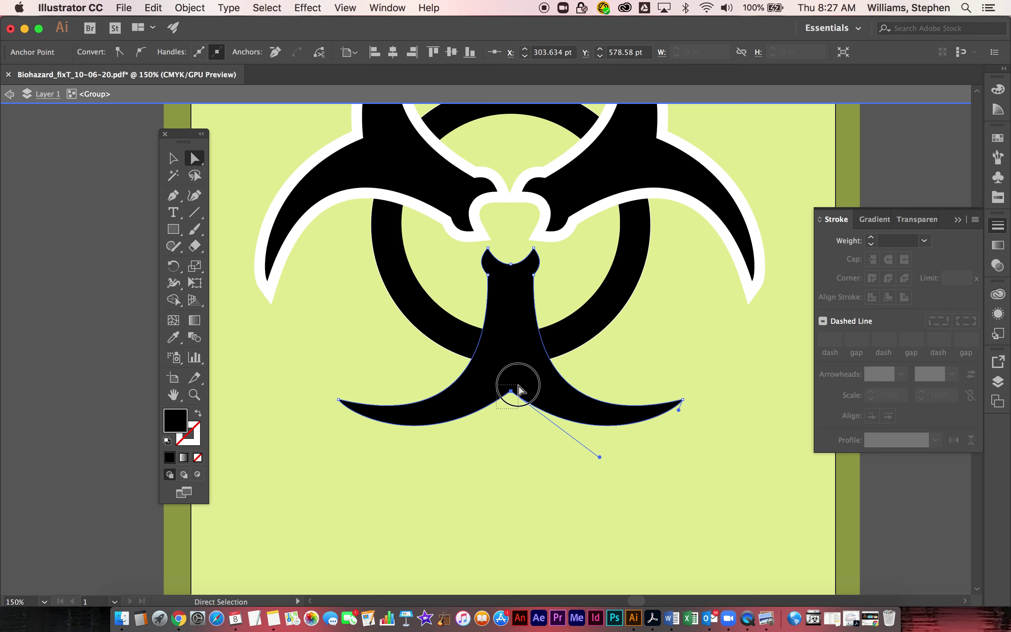
{"action": "left_click", "coordinate": [522, 428]}
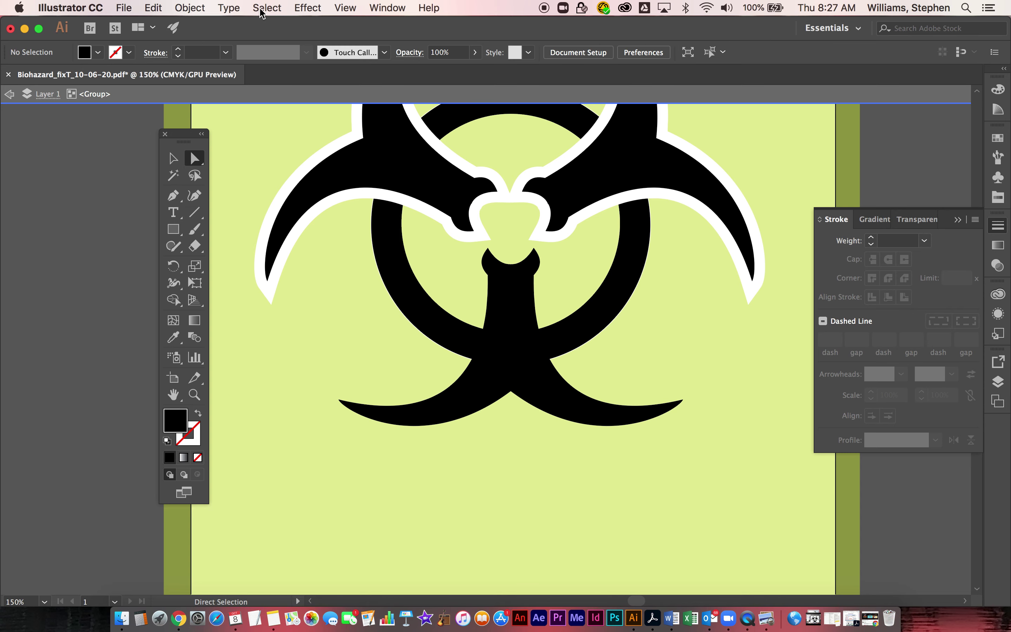
{"action": "left_click", "coordinate": [330, 7]}
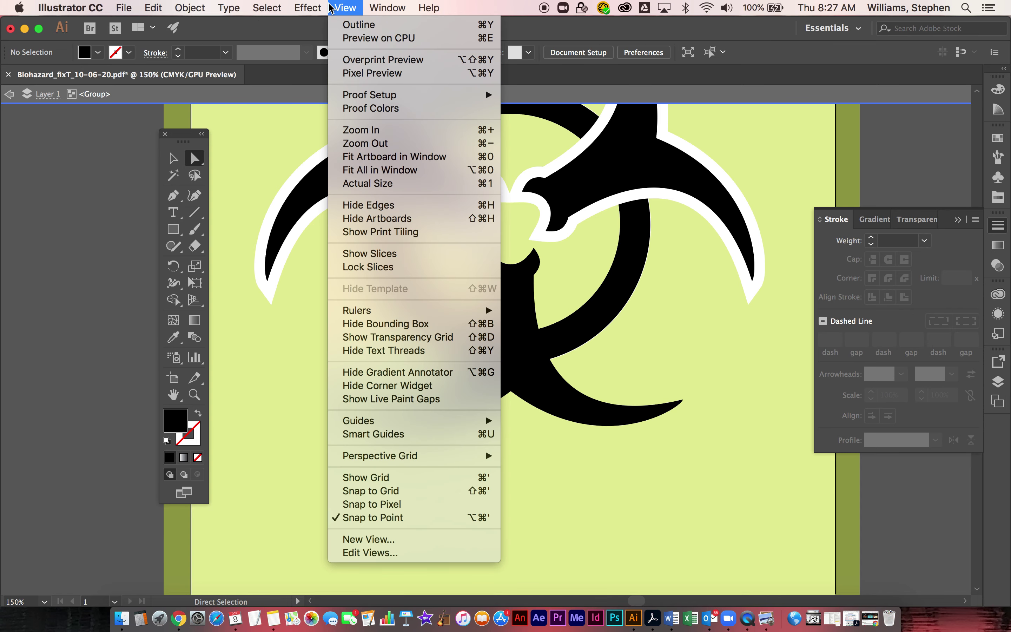
{"action": "left_click", "coordinate": [358, 25]}
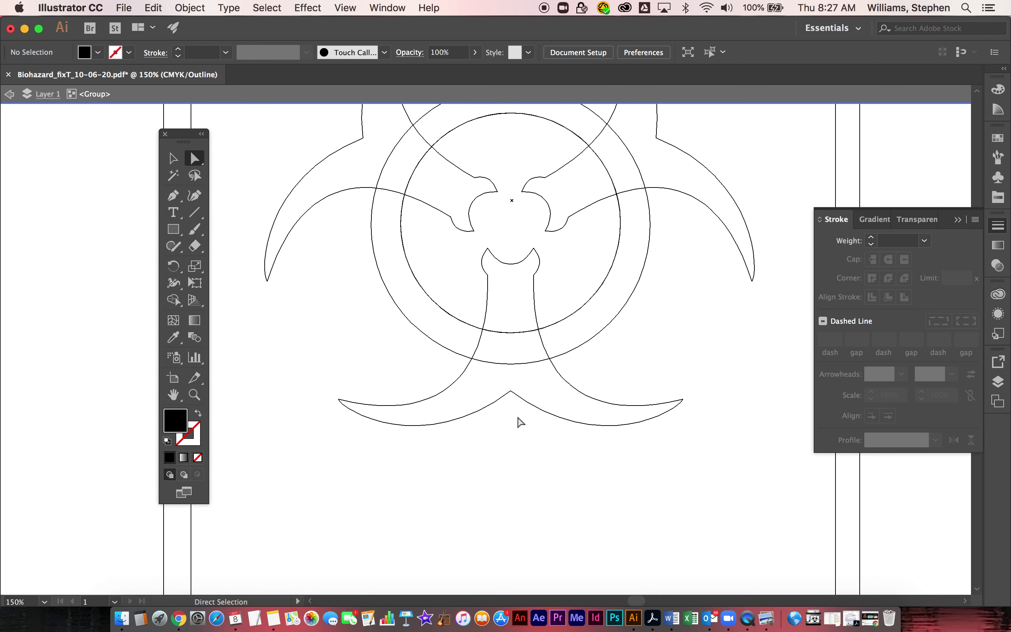
{"action": "left_click_drag", "start_coordinate": [510, 391], "coordinate": [492, 416]}
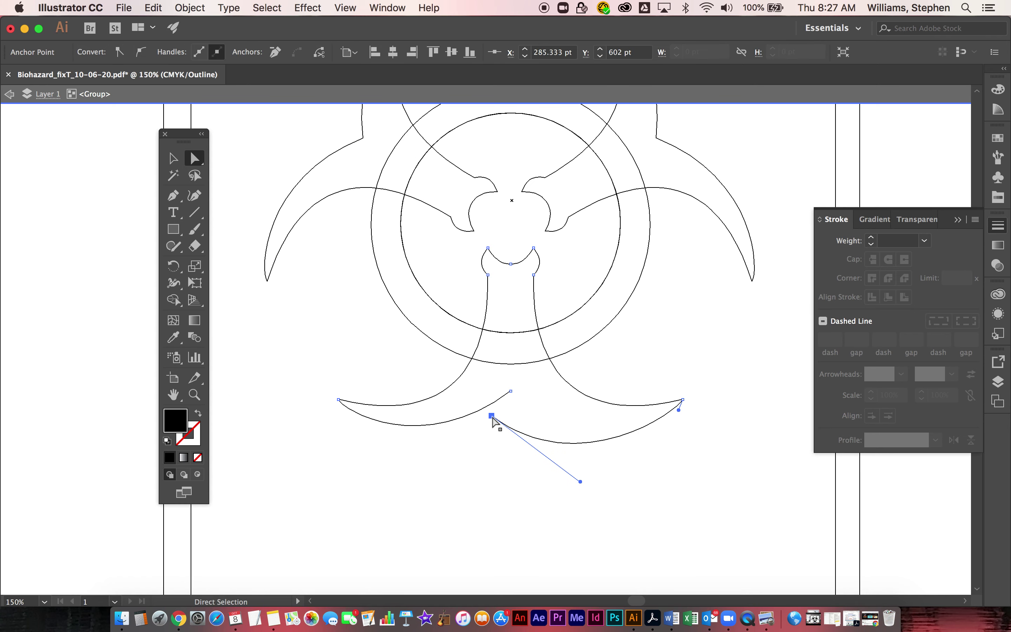
{"action": "key", "text": "super+z"}
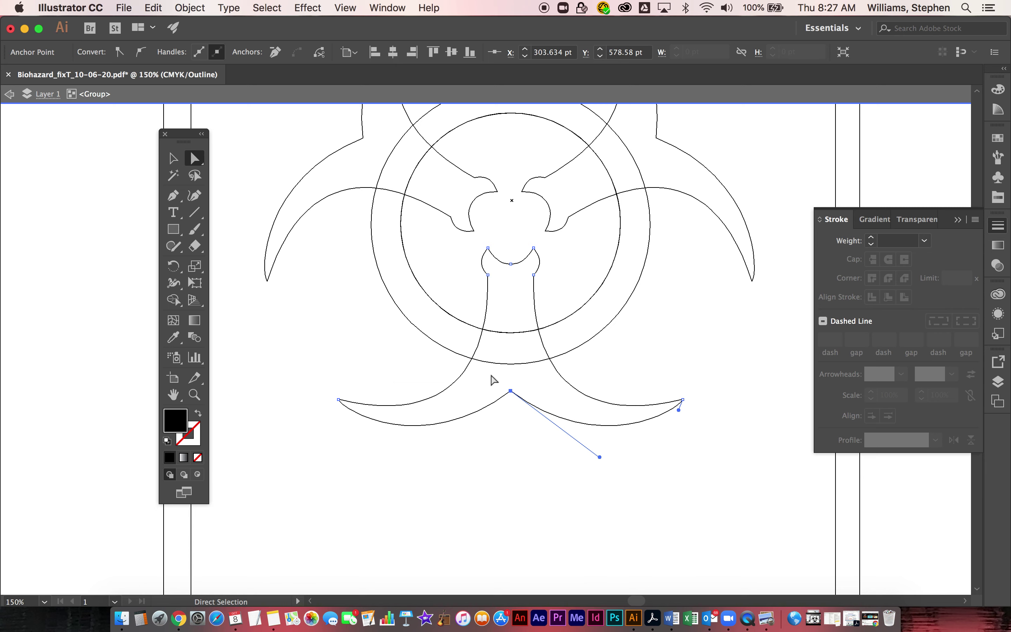
- Marquee-select the overlapping anchors at the bottom blade's centre and return to GPU Preview
{"action": "left_click_drag", "start_coordinate": [490, 374], "coordinate": [529, 432]}
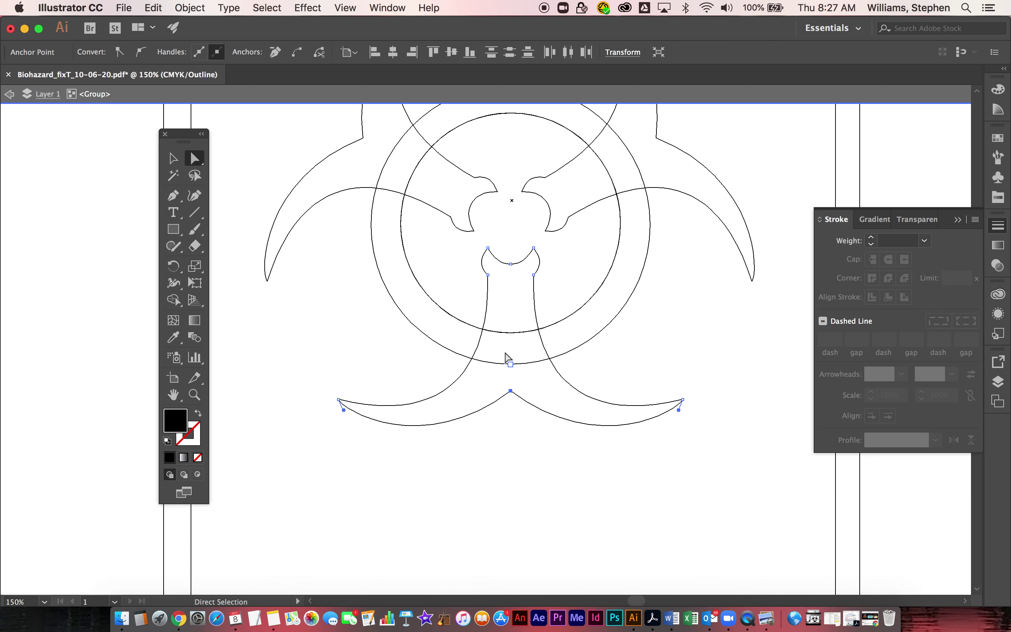
{"action": "left_click", "coordinate": [393, 7]}
{"action": "left_click", "coordinate": [393, 7]}
{"action": "left_click", "coordinate": [345, 8]}
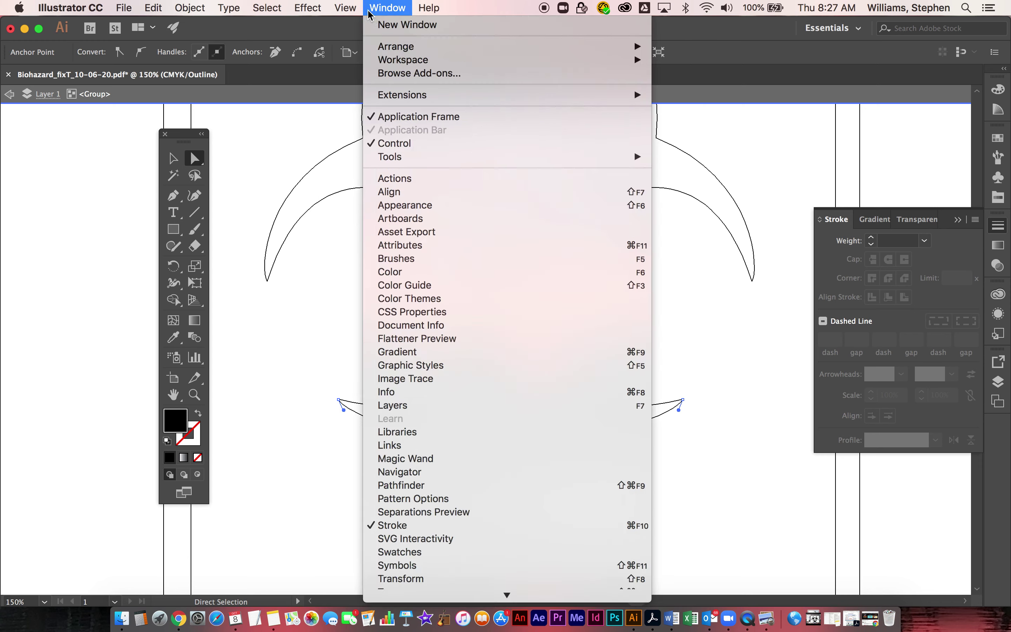
{"action": "left_click", "coordinate": [356, 26]}
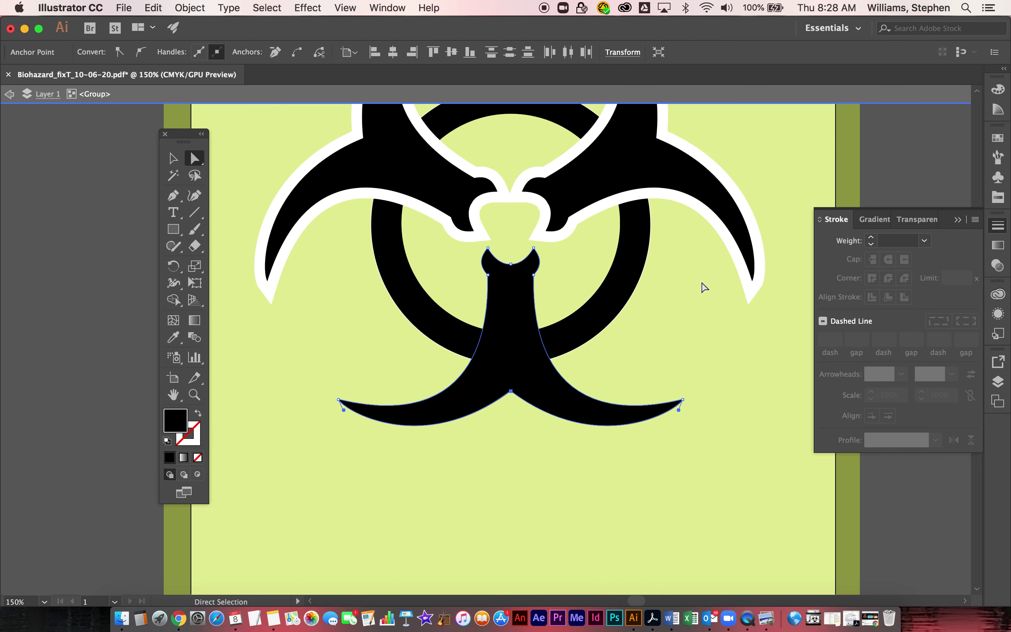
- Give the bottom blade a 10 pt stroke, join it closed, align the stroke outside, then fit the artboard
{"action": "left_click", "coordinate": [924, 241]}
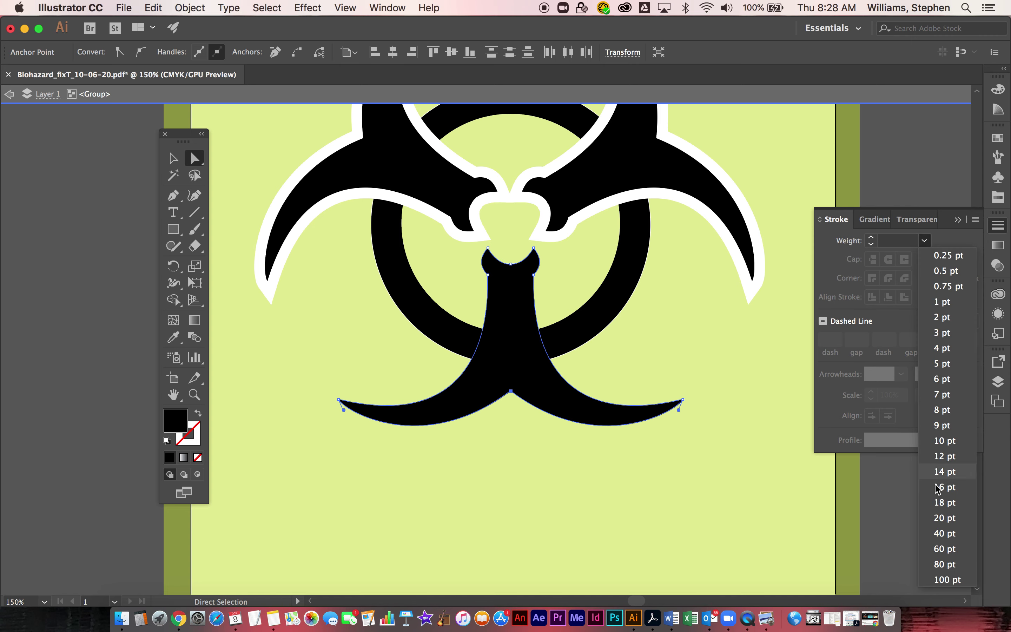
{"action": "left_click", "coordinate": [940, 445]}
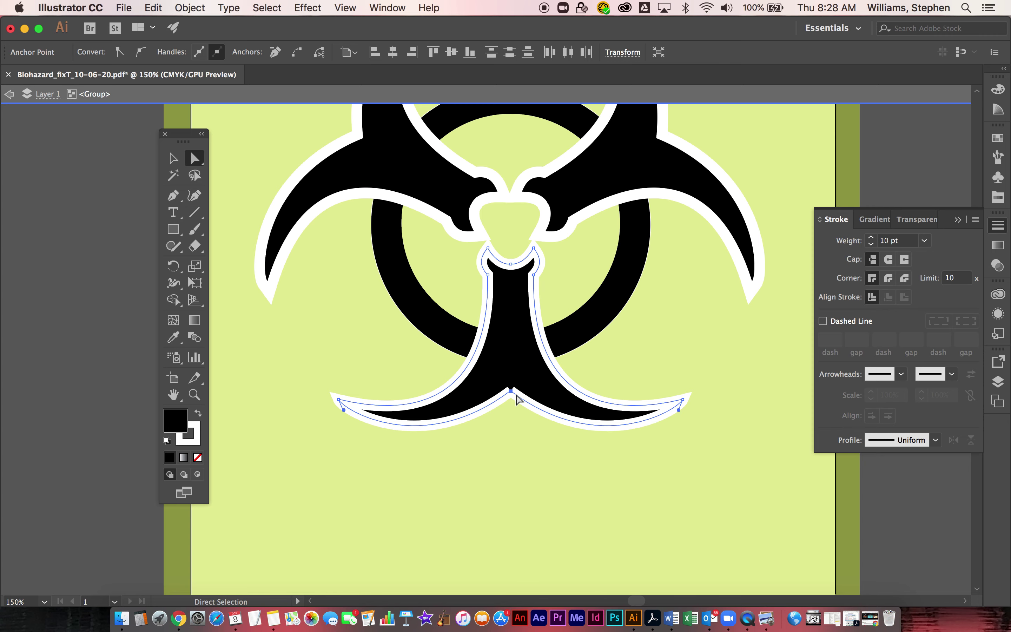
{"action": "left_click", "coordinate": [189, 7]}
{"action": "mouse_move", "coordinate": [314, 306]}
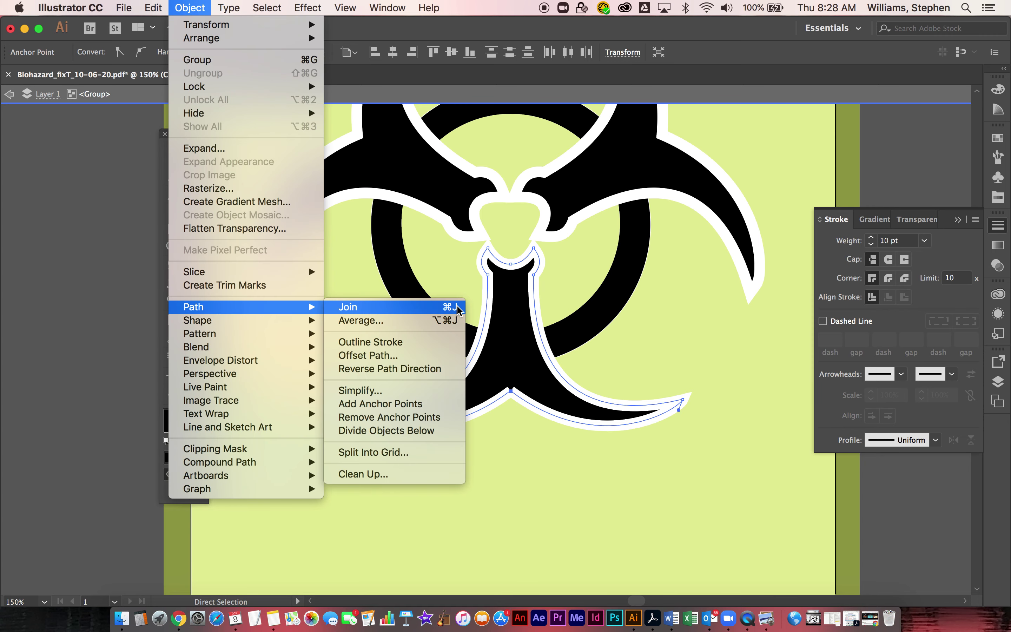
{"action": "left_click", "coordinate": [436, 307]}
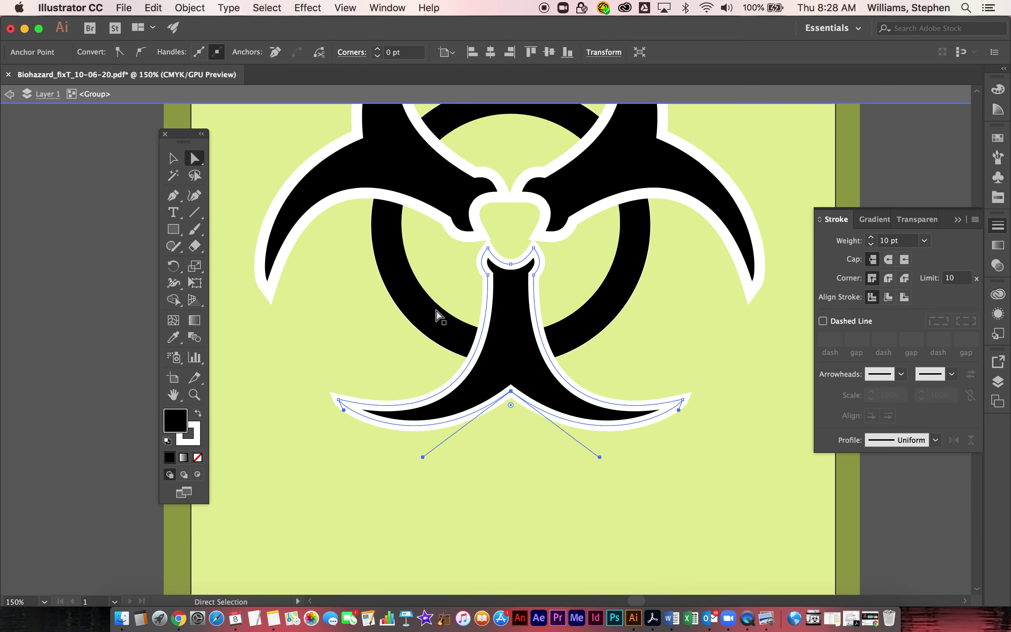
{"action": "left_click", "coordinate": [904, 297]}
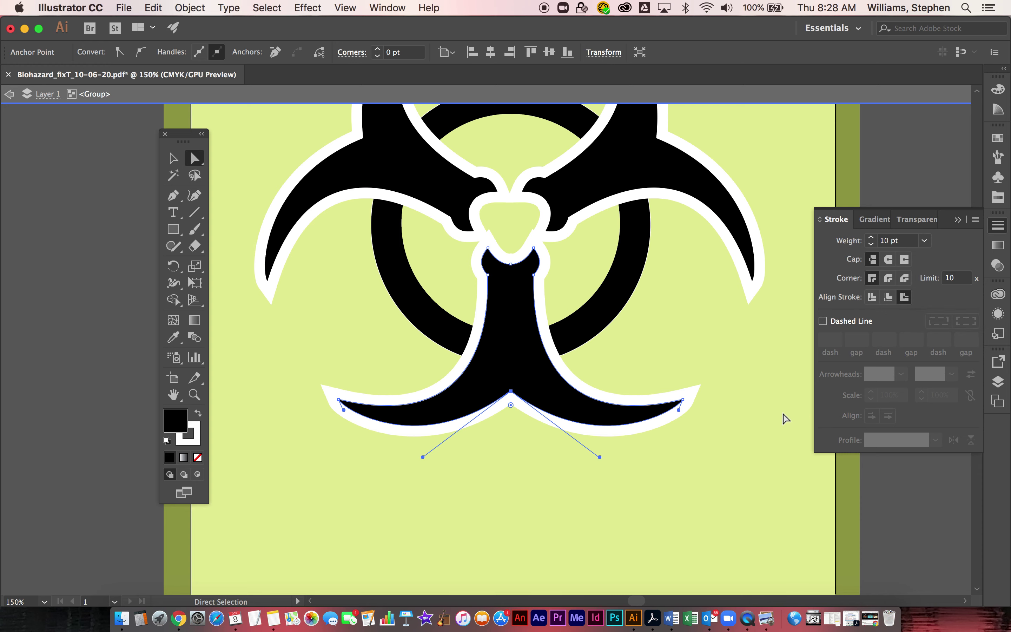
{"action": "left_click", "coordinate": [9, 93]}
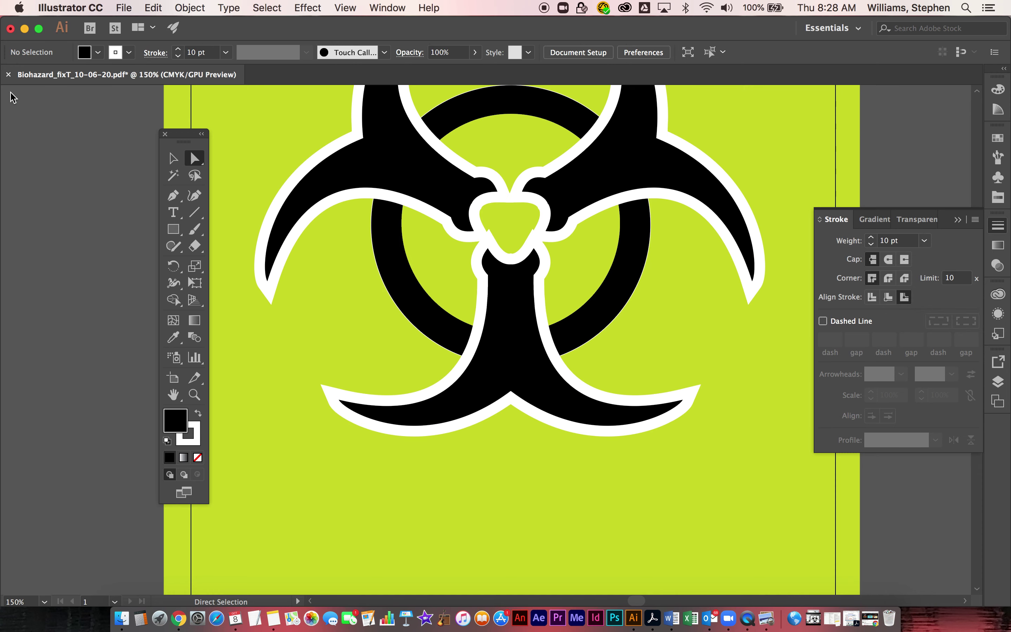
{"action": "key", "text": "super+0"}
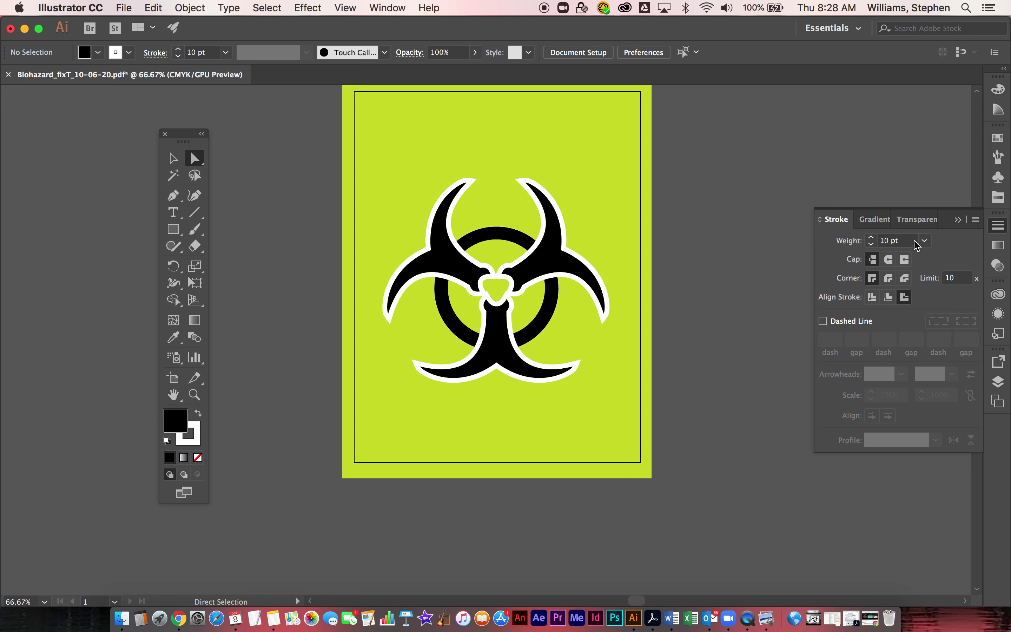
- Hide Layer 2's lime-green background in the Layers panel and zoom in on the symbol
{"action": "left_click", "coordinate": [998, 381]}
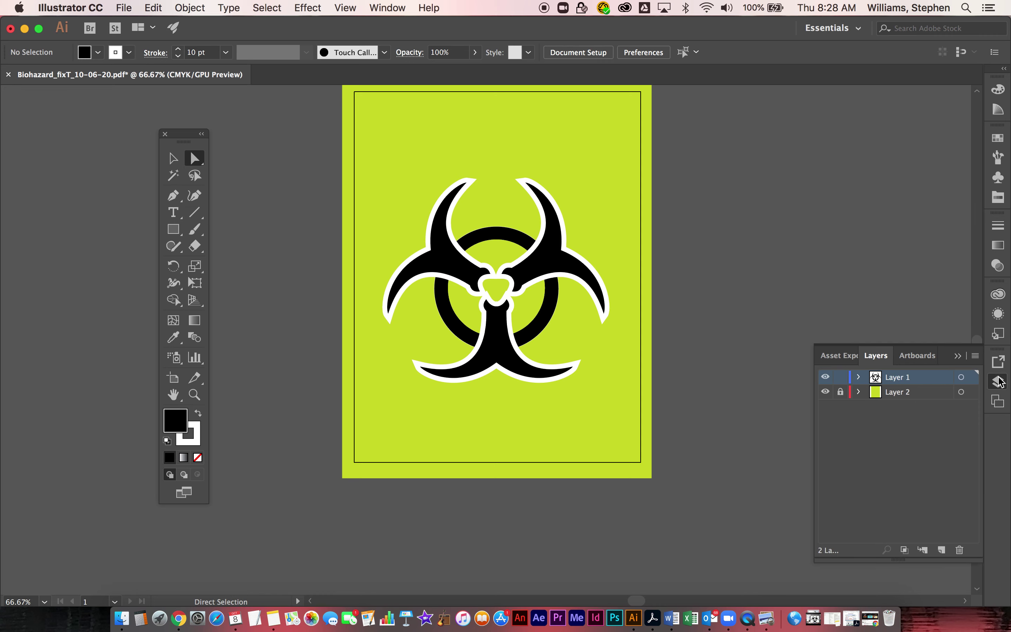
{"action": "left_click", "coordinate": [383, 8]}
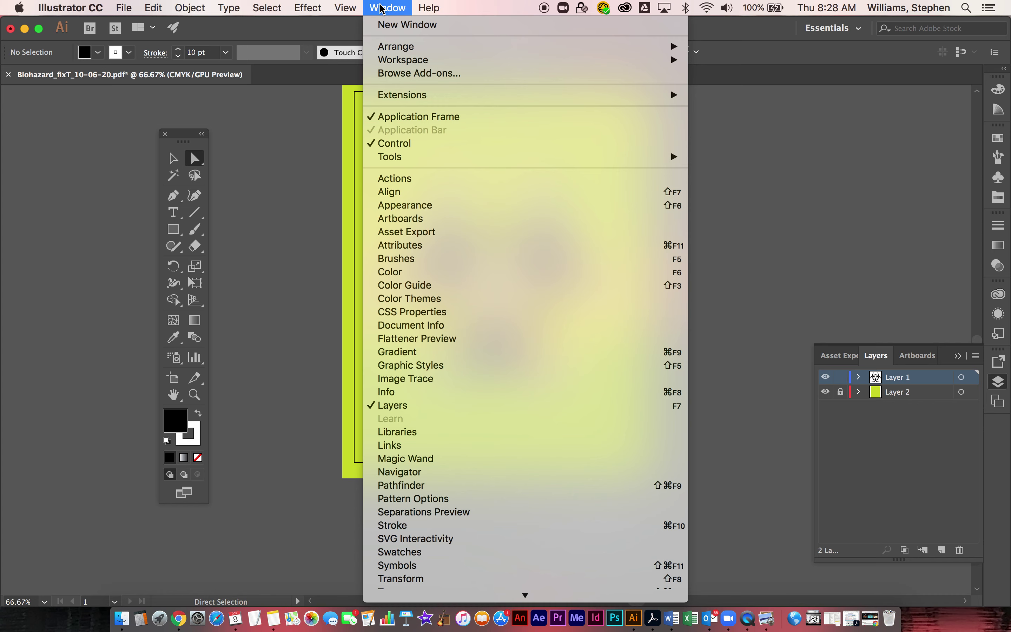
{"action": "left_click", "coordinate": [924, 414]}
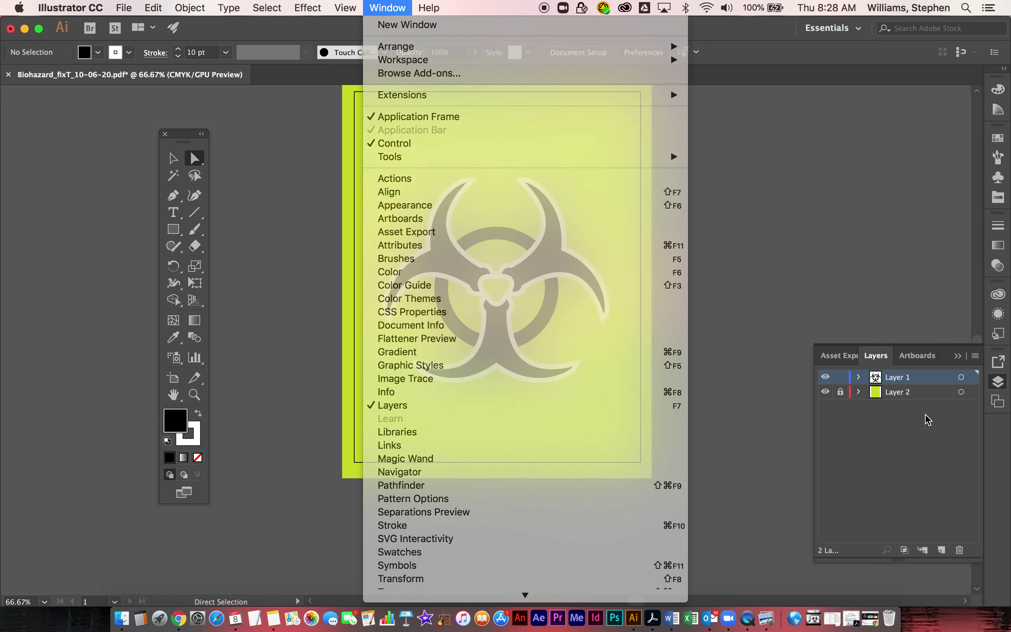
{"action": "left_click", "coordinate": [825, 392]}
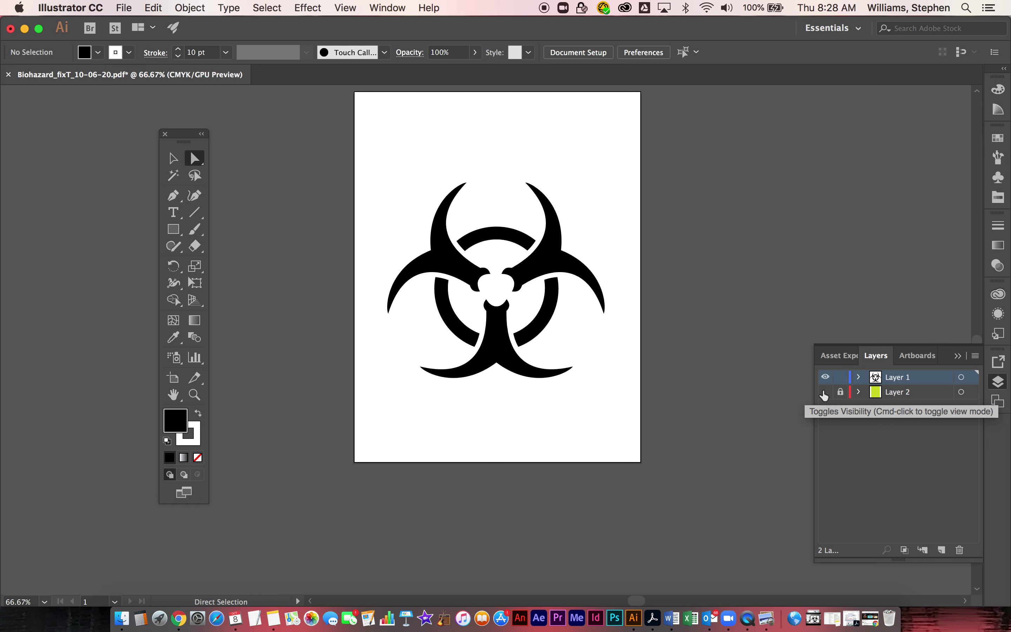
{"action": "key", "text": "super+equal"}
{"action": "key", "text": "super+equal"}
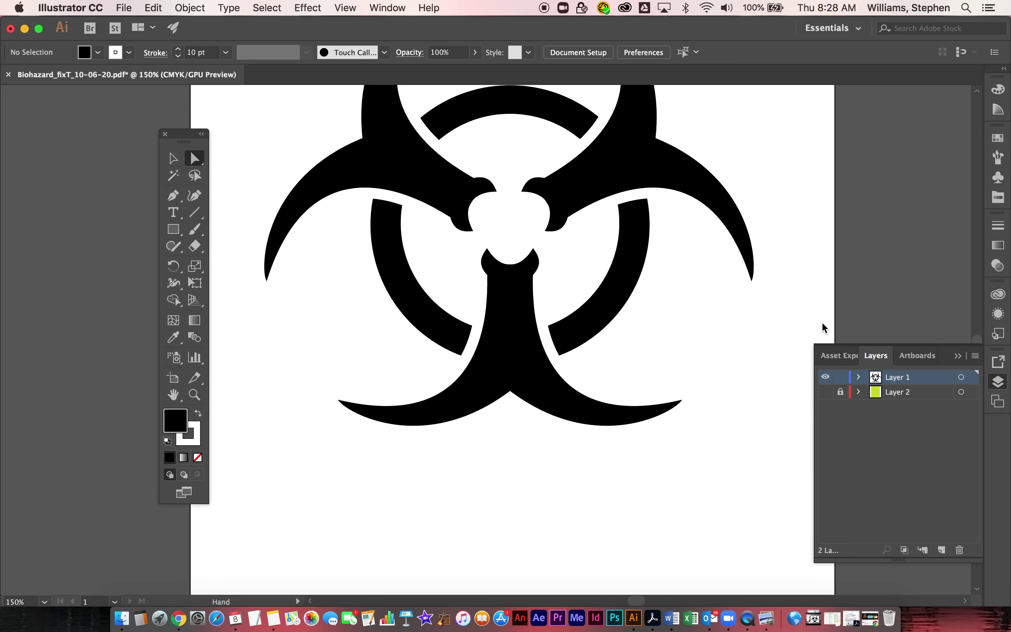
{"action": "left_click_drag", "start_coordinate": [823, 323], "coordinate": [717, 408]}
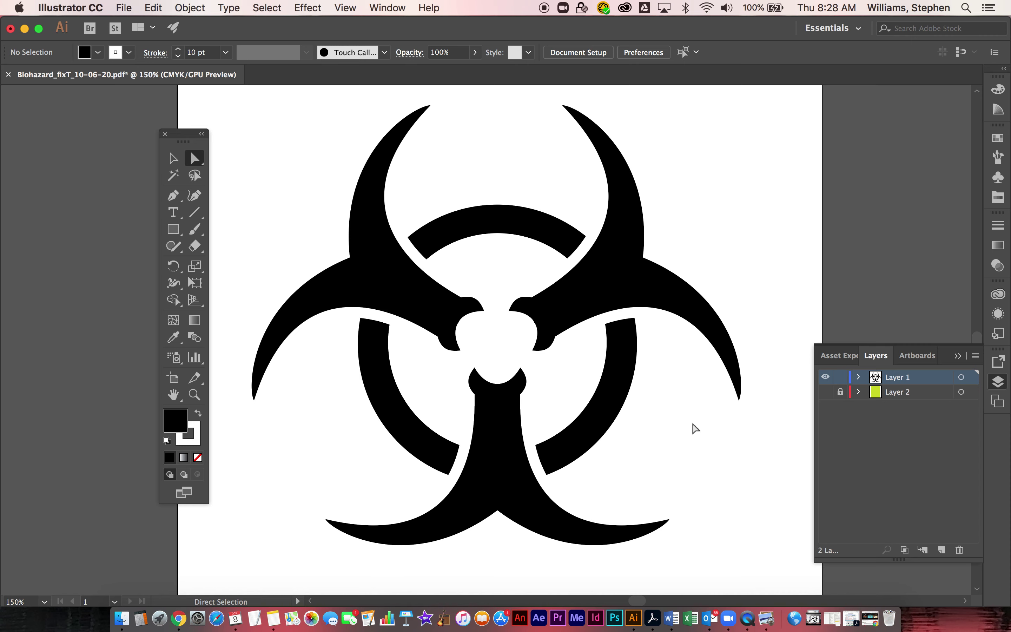